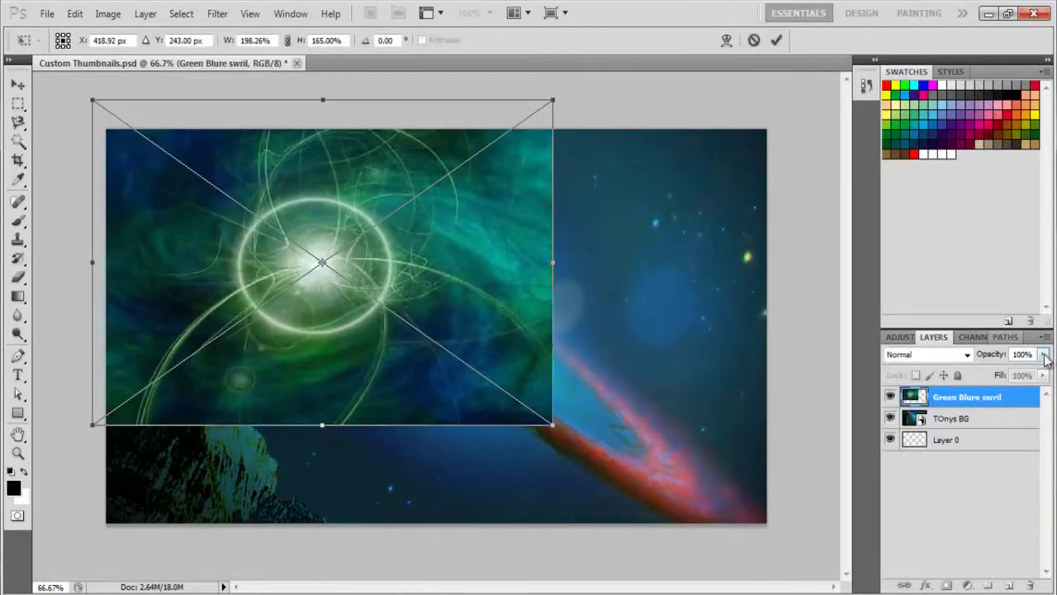
left_click_drag(482, 344, 625, 402)
left_click(967, 356)
left_click(920, 194)
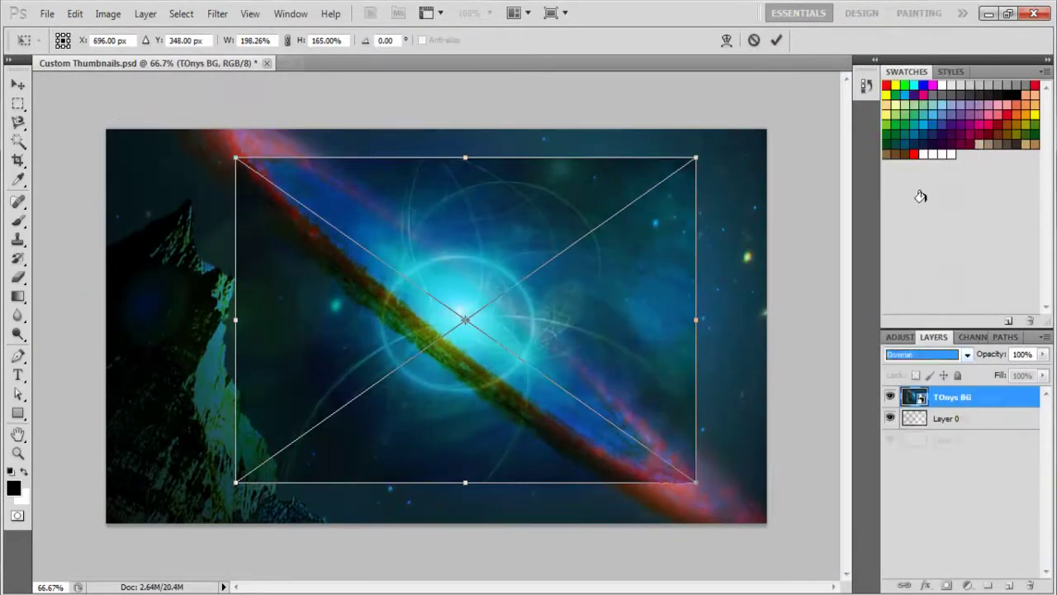
key("Down")
left_click(955, 360)
left_click(934, 224)
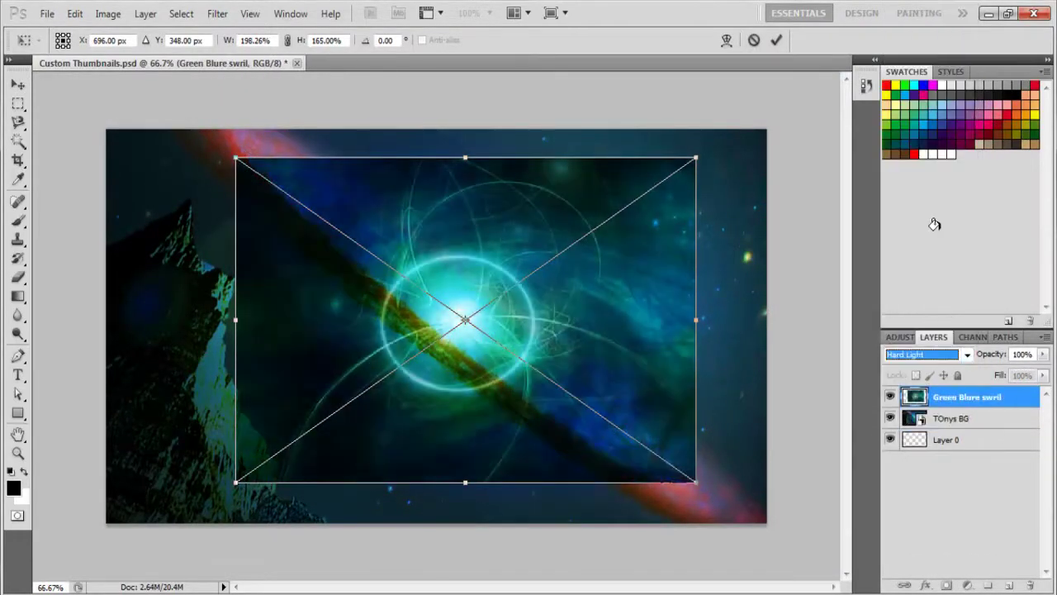
left_click_drag(550, 343, 781, 385)
key("Escape")
Place the space_stars_blue_nebula image from the Photo Shop Stuff folder and set its blend mode to Screen.
left_click(47, 13)
left_click(66, 333)
scroll(955, 306, "down", 10)
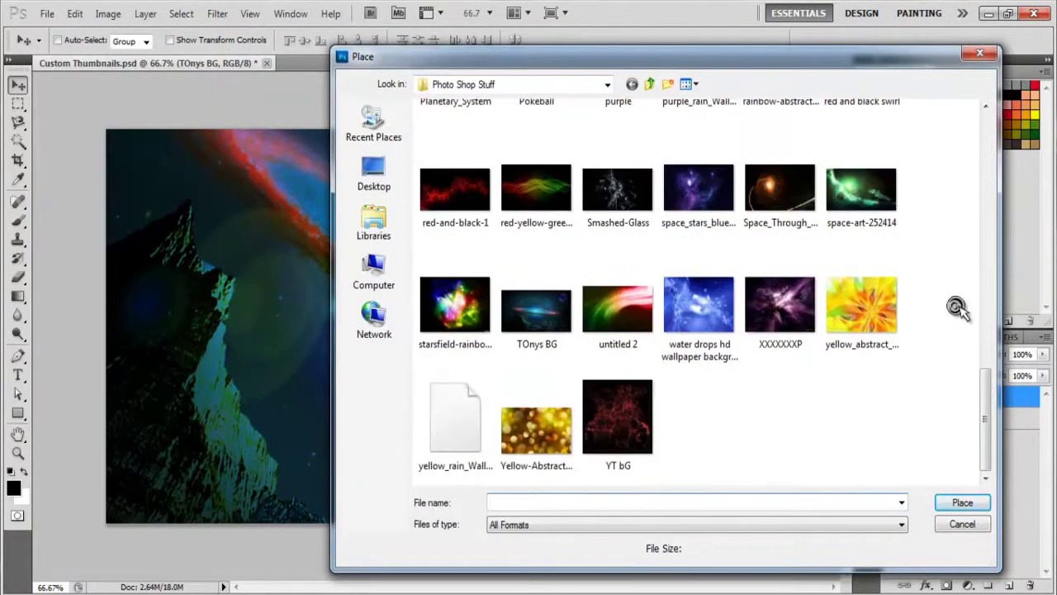
double_click(686, 189)
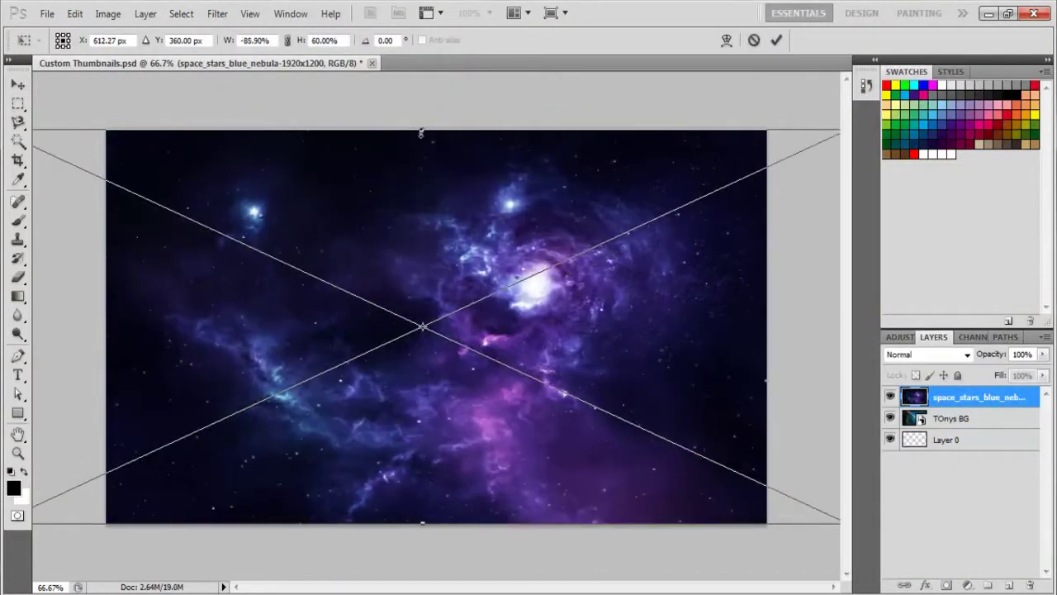
left_click(928, 354)
left_click(918, 139)
Enlarge and shift the placed nebula image so its bright core sits in the upper right of the canvas.
left_click_drag(642, 312, 731, 311)
left_click_drag(512, 523, 509, 541)
left_click_drag(538, 464, 595, 350)
left_click_drag(146, 449, 55, 564)
left_click_drag(439, 469, 479, 435)
key("Return")
Add a Hue/Saturation adjustment layer with hue -45, saturation +24 and lightness -12.
left_click(967, 585)
left_click(961, 409)
left_click_drag(957, 397, 951, 399)
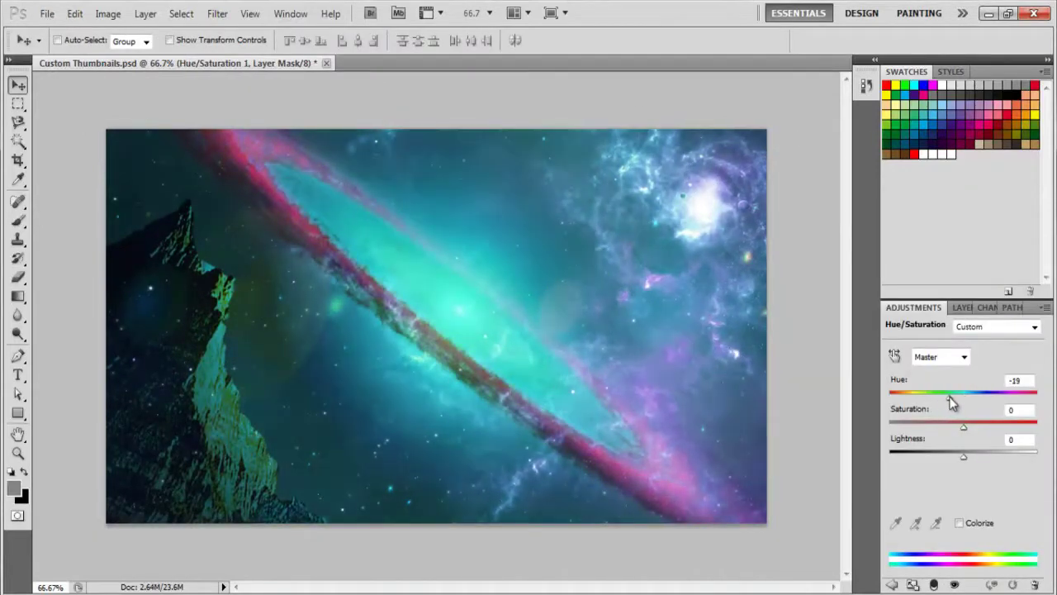
left_click_drag(975, 426, 963, 426)
left_click_drag(950, 397, 930, 397)
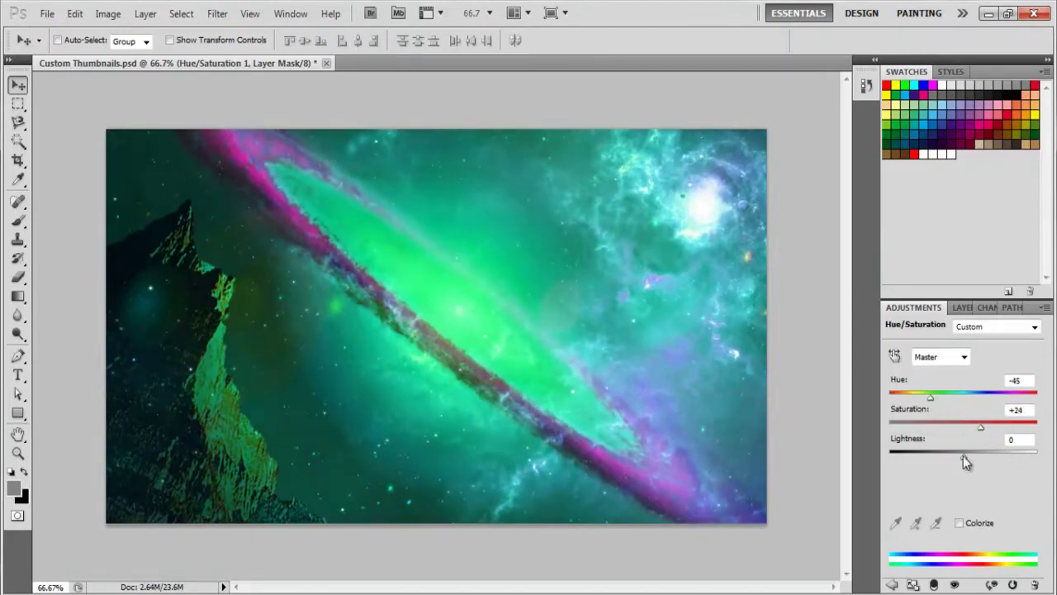
left_click_drag(963, 454, 954, 454)
left_click(964, 306)
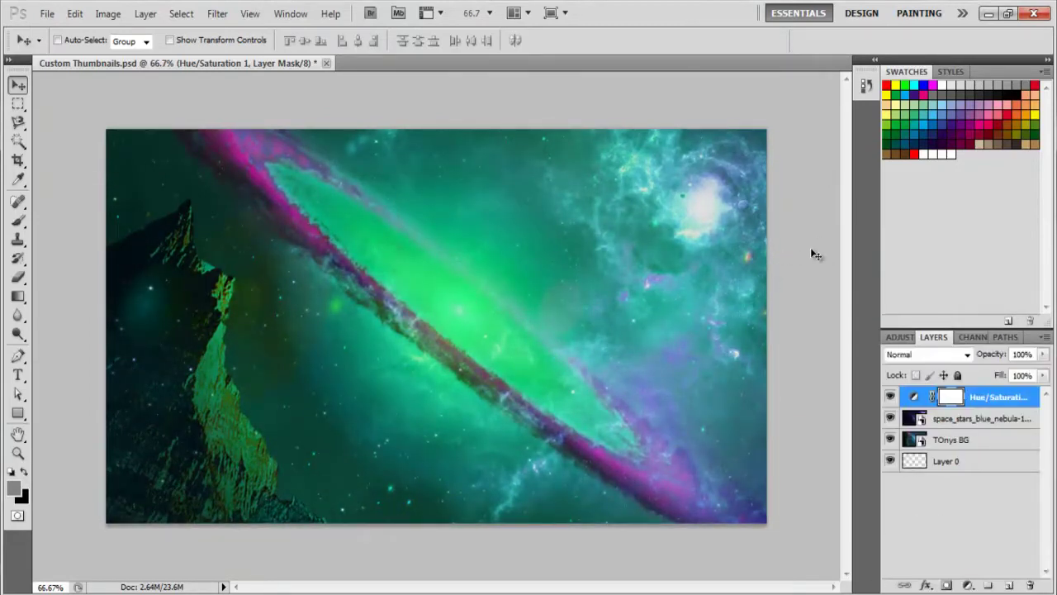
Move the TOnys BG layer above the Hue/Saturation layer and set the nebula layer's blend mode to Normal.
left_click_drag(994, 394, 987, 400)
left_click(956, 356)
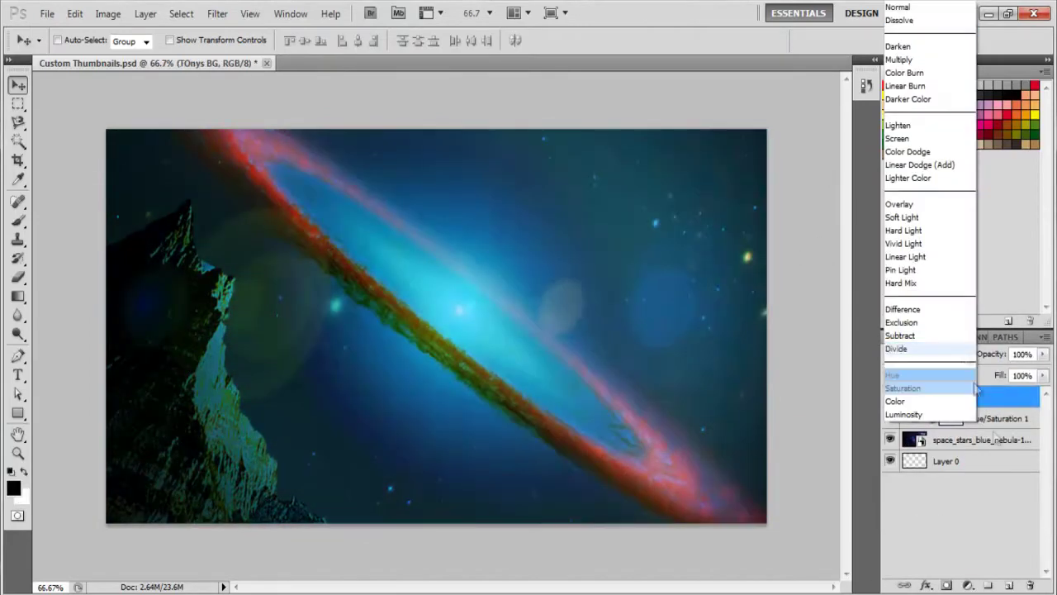
double_click(993, 436)
left_click(967, 356)
left_click(932, 12)
Set the TOnys BG layer's blend mode to Screen.
left_click(950, 396)
left_click(967, 354)
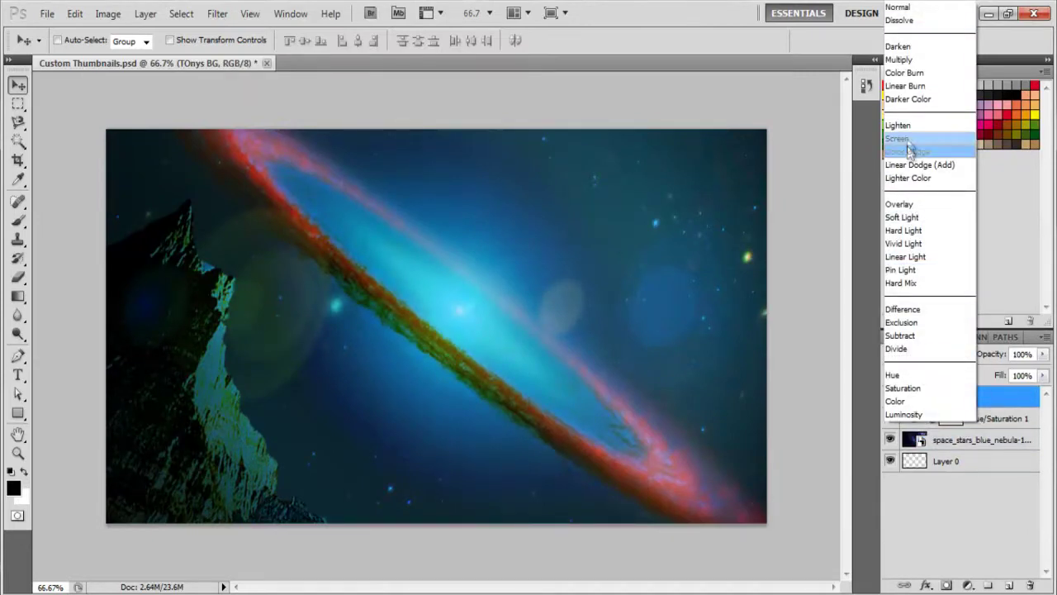
left_click(900, 142)
Shift the Hue/Saturation layer's hue to -123 and fine-tune its saturation and lightness for a green nebula.
left_click(900, 337)
left_click_drag(929, 399, 1032, 401)
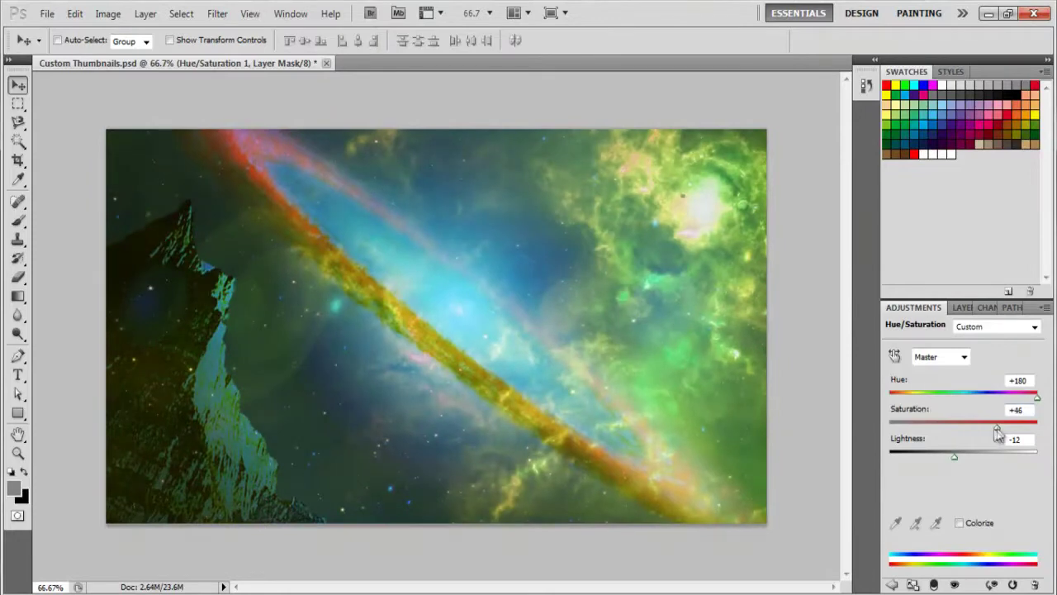
left_click_drag(953, 456, 966, 456)
left_click_drag(1037, 397, 909, 394)
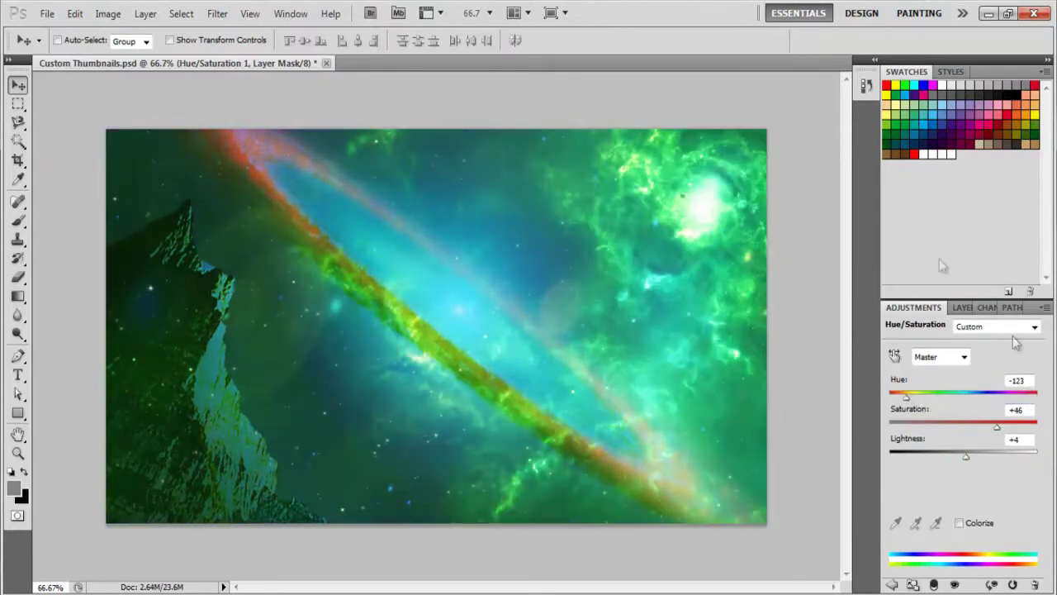
left_click_drag(991, 426, 975, 426)
left_click_drag(965, 455, 958, 455)
left_click(962, 307)
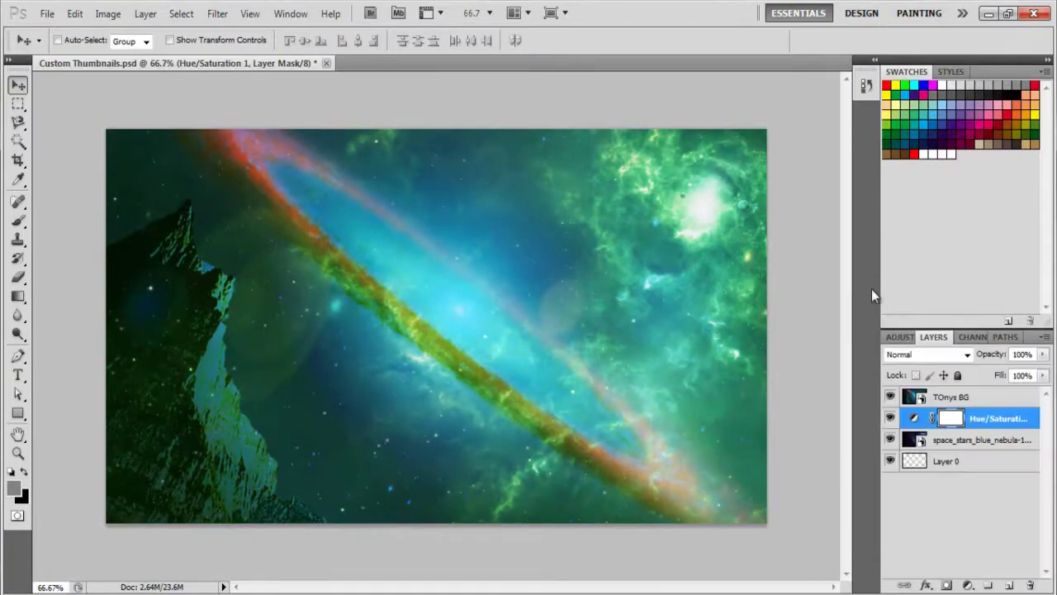
Place the Flygon- Shiney image into the composition.
left_click(47, 13)
left_click(89, 335)
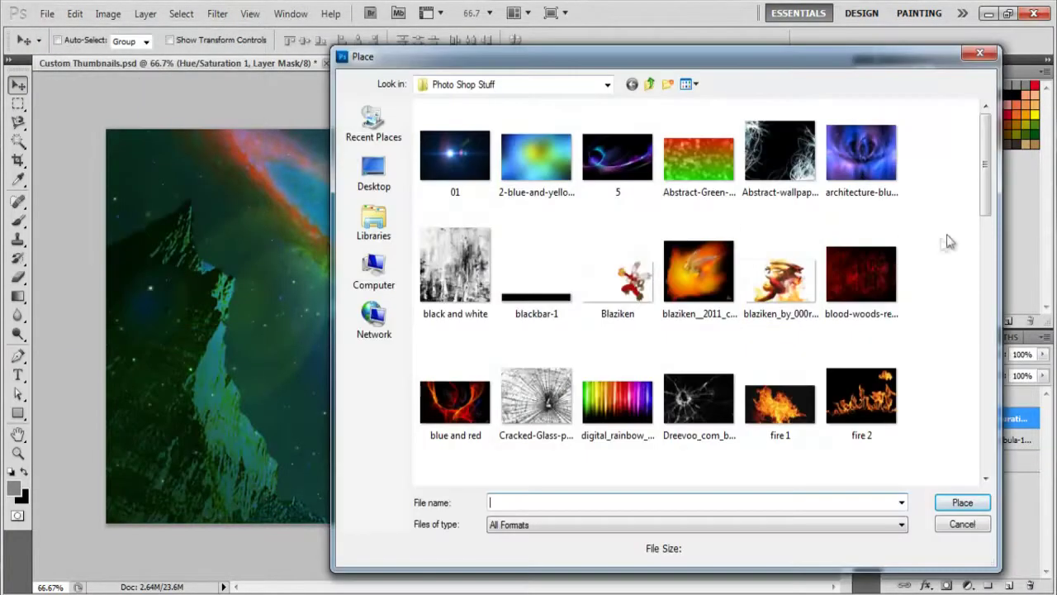
scroll(941, 240, "down", 3)
left_click(373, 223)
double_click(793, 130)
double_click(610, 163)
scroll(937, 196, "down", 4)
double_click(712, 226)
Enlarge the Flygon image to about 266% wide and 247% high and position it in the lower right of the canvas.
left_click_drag(496, 357, 617, 375)
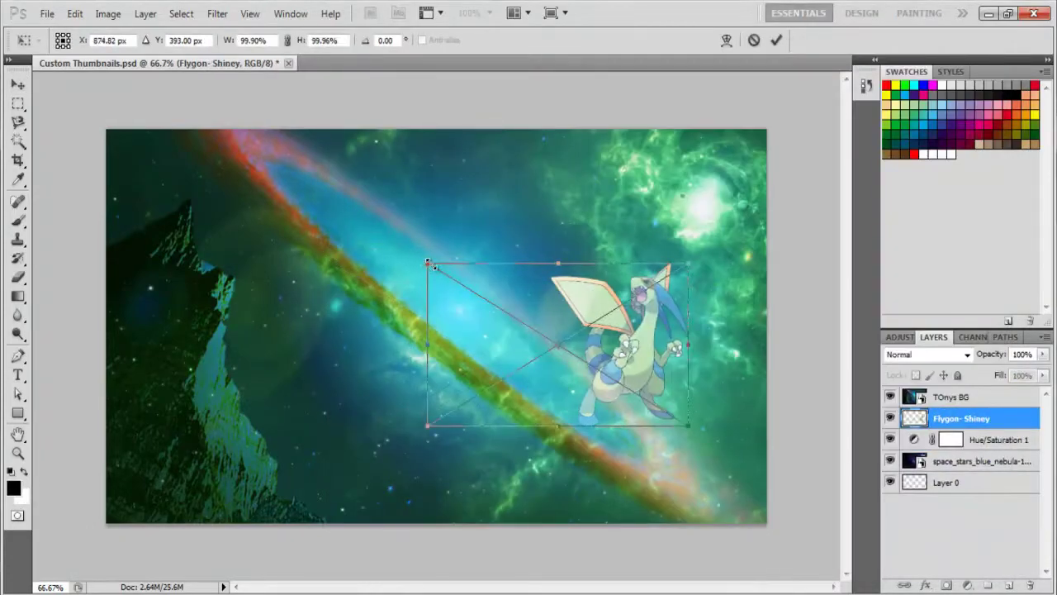
left_click_drag(430, 263, 80, 130)
left_click_drag(80, 427, 5, 522)
left_click_drag(568, 414, 622, 538)
left_click_drag(84, 261, 72, 255)
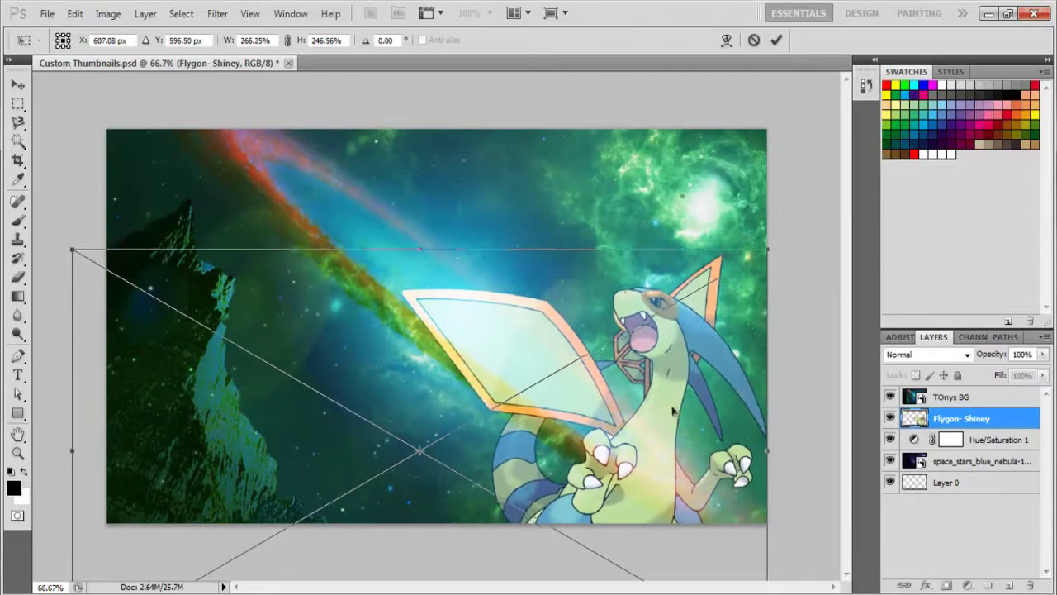
left_click_drag(676, 419, 677, 408)
left_click(776, 43)
Move the Flygon- Shiney layer to the top and give it a drop shadow and inner shadow with a 31° angle.
left_click_drag(998, 419, 1000, 389)
double_click(1000, 397)
left_click_drag(347, 59, 324, 69)
left_click(33, 135)
left_click(3, 153)
left_click_drag(207, 165, 216, 158)
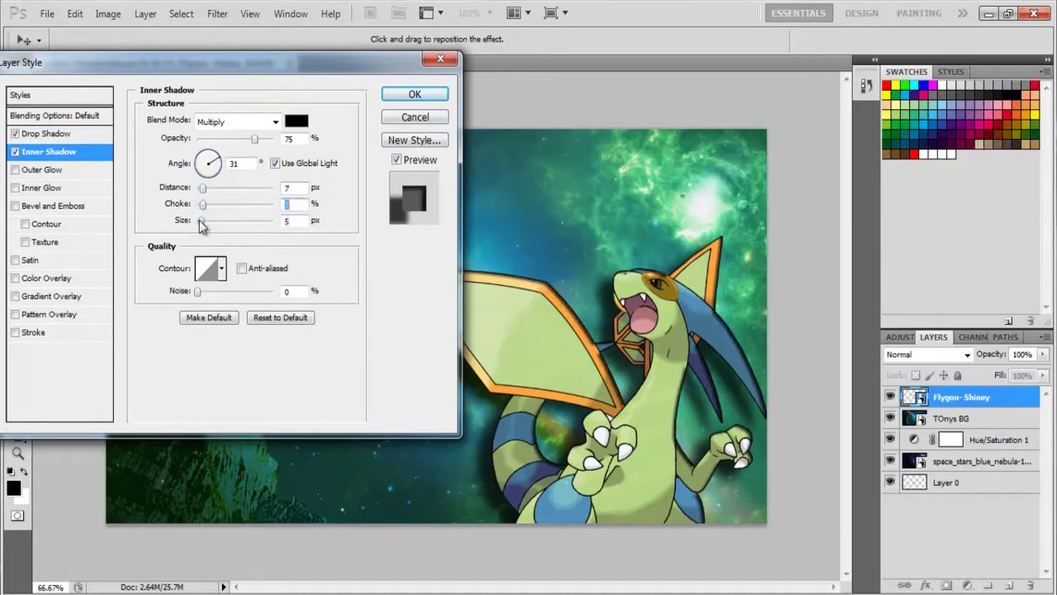
Add a green outer glow in colour 107d10 and an inner glow to the Flygon layer.
left_click(42, 169)
left_click(174, 173)
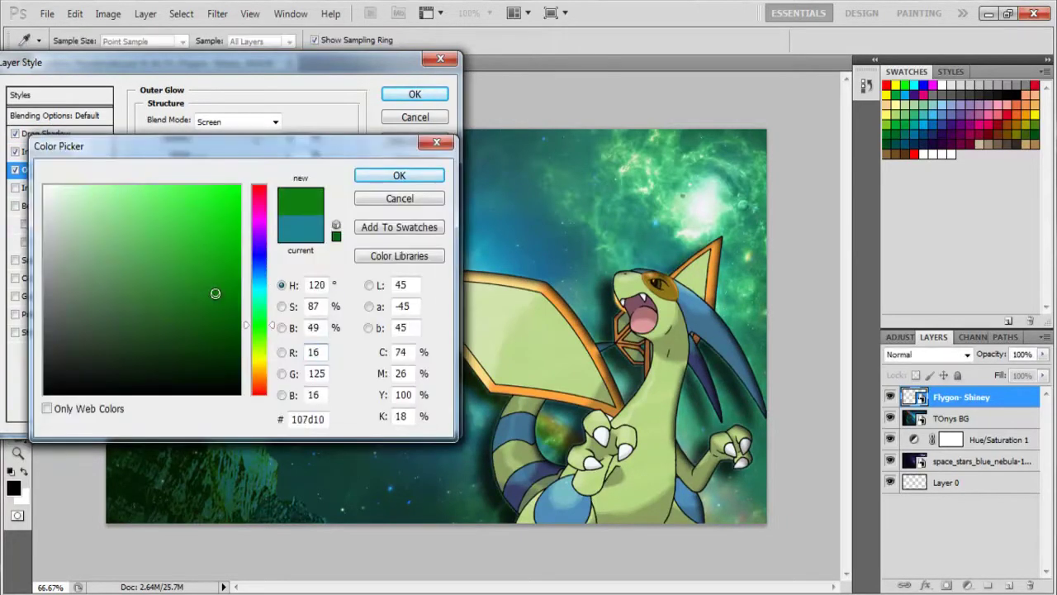
left_click(396, 176)
left_click(41, 187)
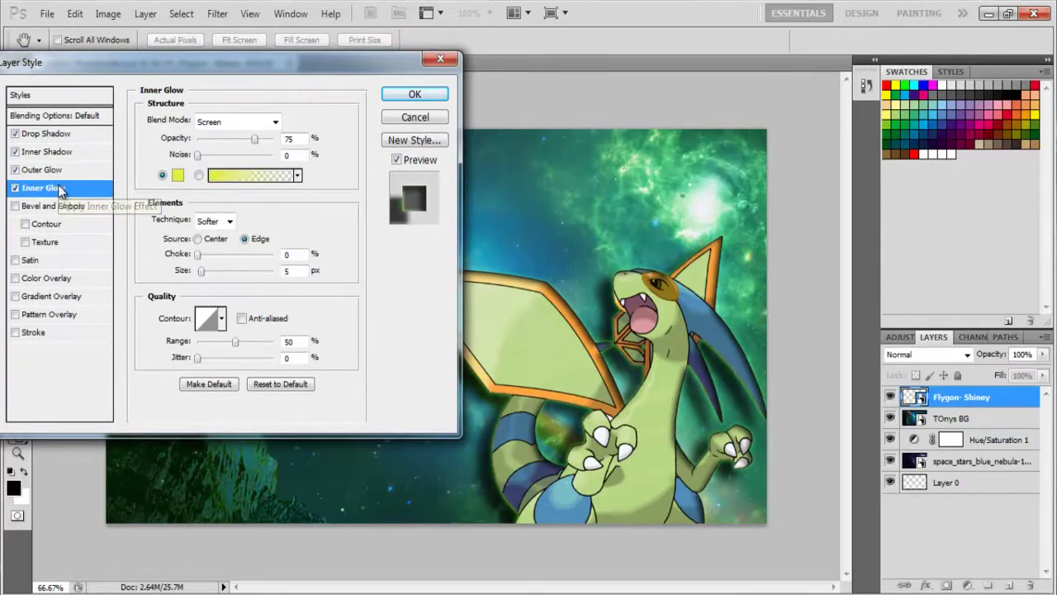
Add Bevel and Emboss to the Flygon layer with Contour and Texture off.
left_click(72, 226)
left_click(25, 224)
left_click(25, 242)
left_click(26, 242)
Add a medium-green Satin effect at 14% opacity to the Flygon layer and apply the layer styles.
left_click(34, 262)
left_click_drag(236, 140, 206, 142)
left_click(296, 121)
left_click(259, 313)
left_click_drag(228, 280, 199, 312)
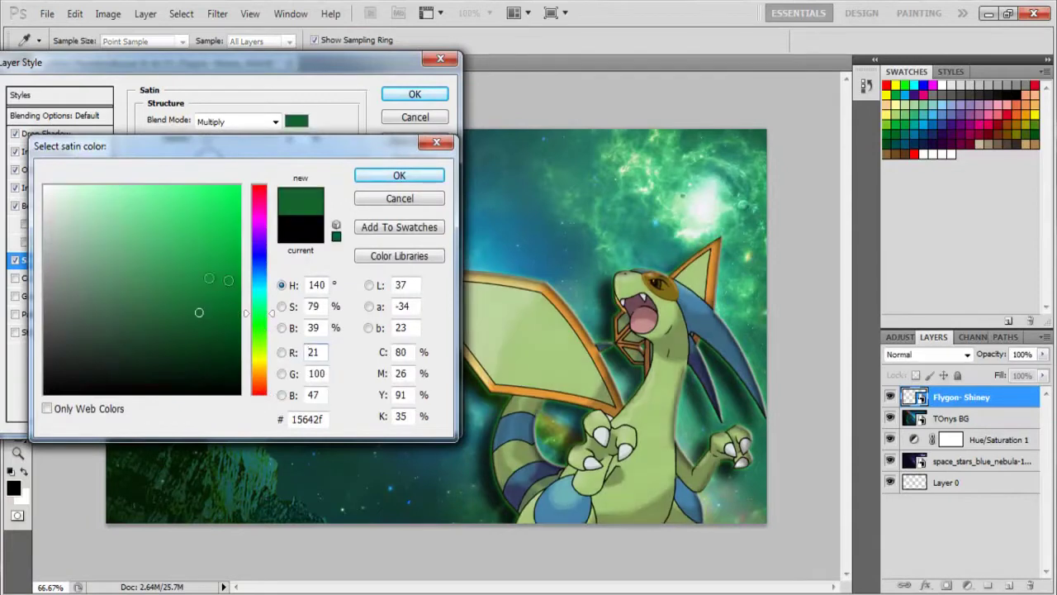
left_click_drag(185, 233, 173, 254)
left_click(368, 176)
left_click_drag(210, 143, 205, 146)
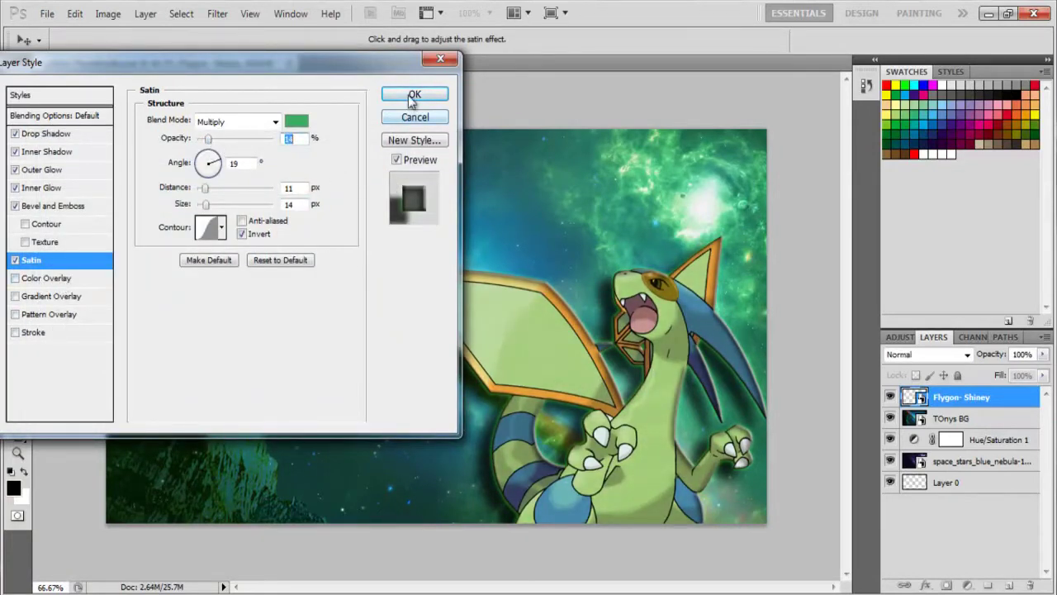
left_click(413, 96)
left_click(47, 12)
left_click(66, 333)
left_click(373, 222)
left_click(374, 124)
double_click(498, 237)
left_click(374, 124)
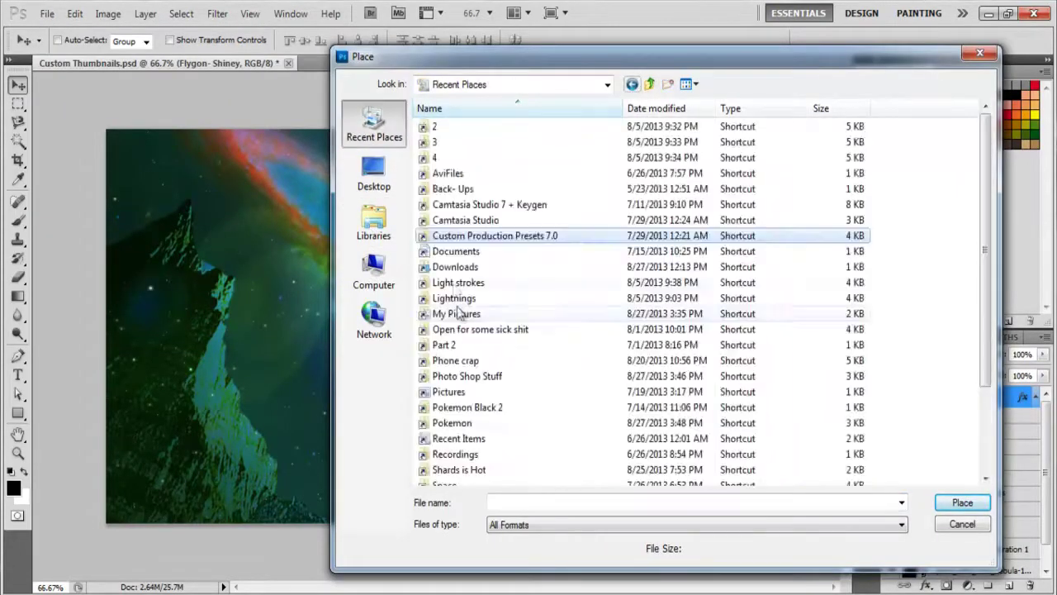
double_click(459, 254)
left_click(980, 52)
Place the yellow-green 9f852s8f light stroke from the Light strokes folder inside Part 2.
left_click(47, 13)
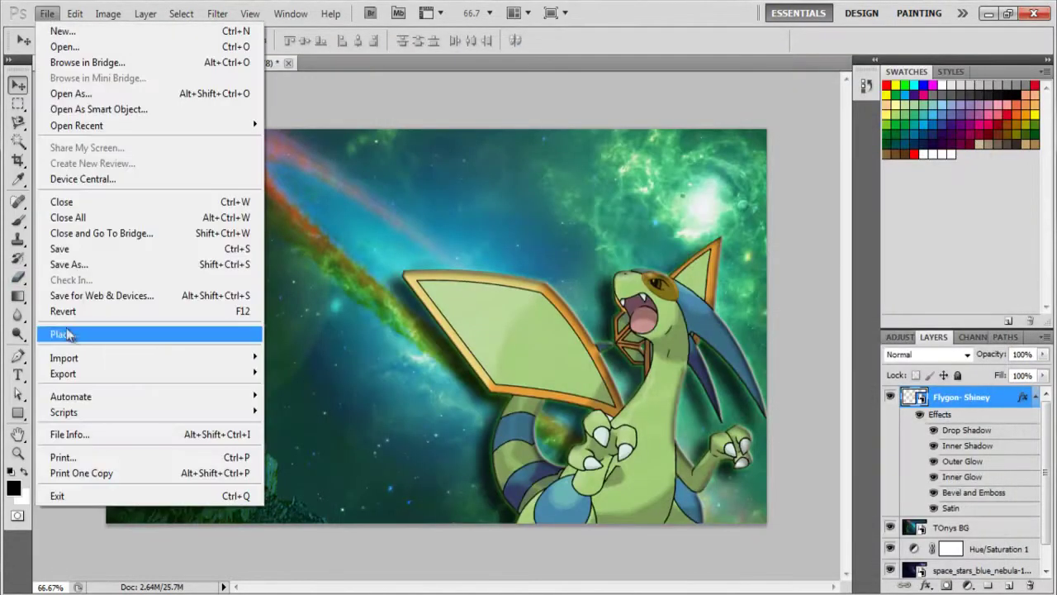
left_click(66, 333)
left_click(374, 223)
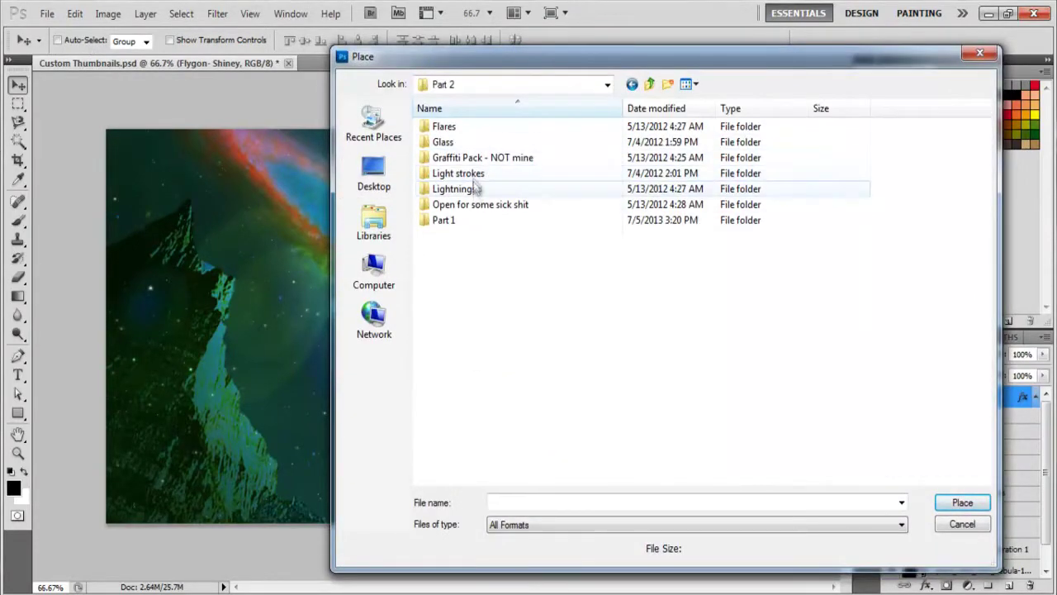
double_click(462, 173)
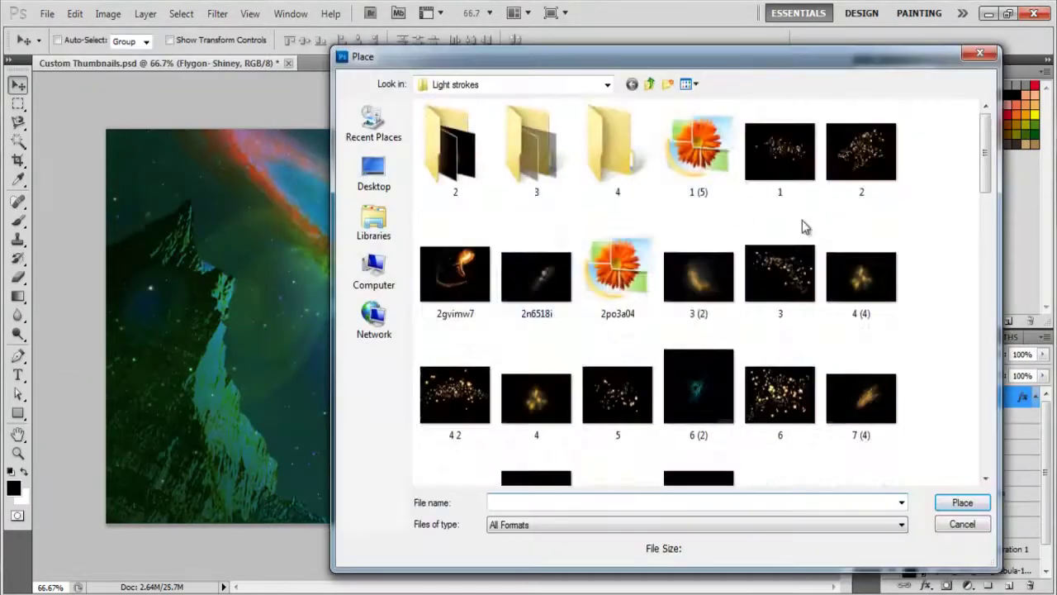
scroll(943, 229, "down", 5)
double_click(474, 218)
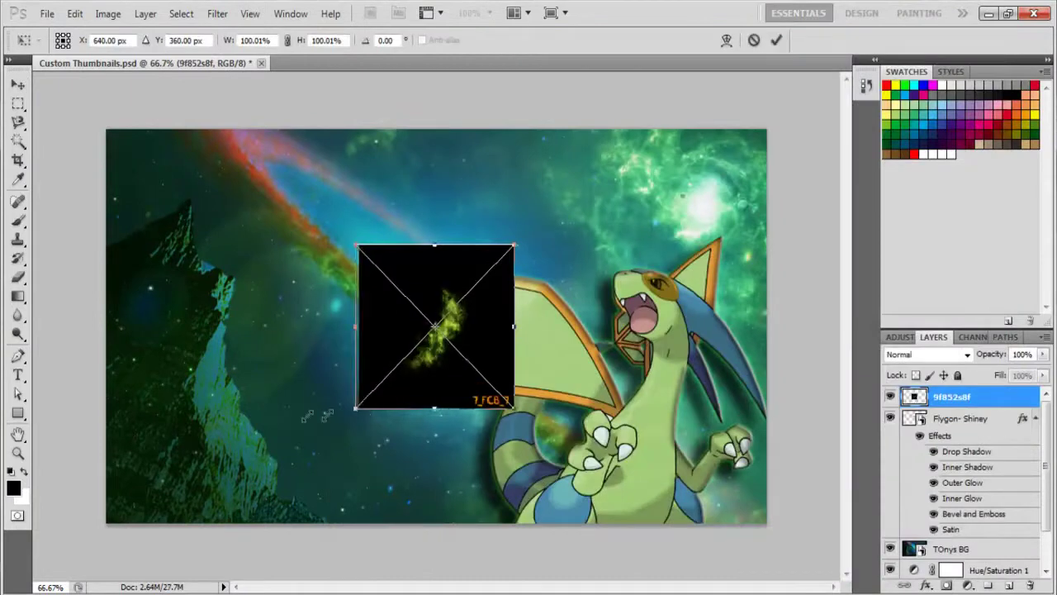
Blend the light stroke with Lighten, enlarge it to about 284% by 186%, and rotate it about 178° over the mountain peak.
left_click_drag(358, 410, 280, 424)
left_click(967, 355)
left_click(908, 125)
left_click_drag(514, 425, 543, 451)
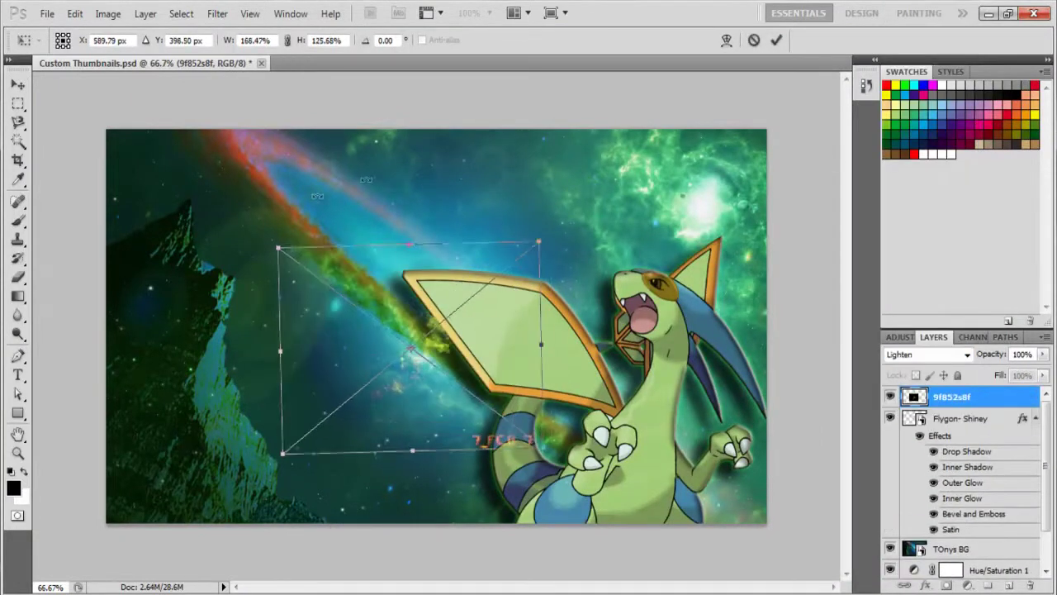
left_click_drag(353, 475, 250, 290)
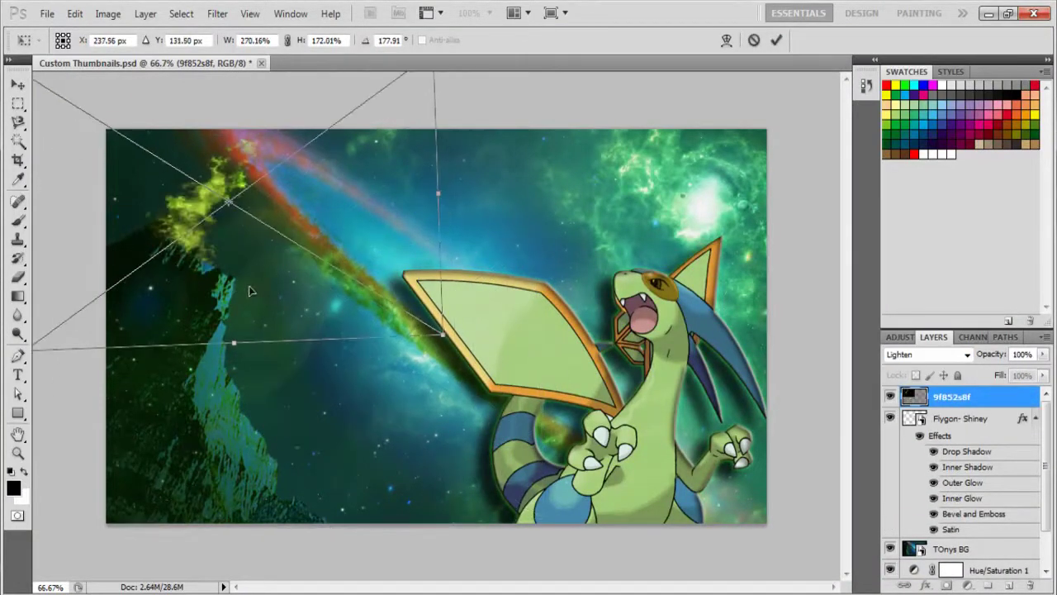
Set the light stroke's blend mode to Linear Dodge (Add) and move it to the upper-left corner of the canvas.
left_click(967, 355)
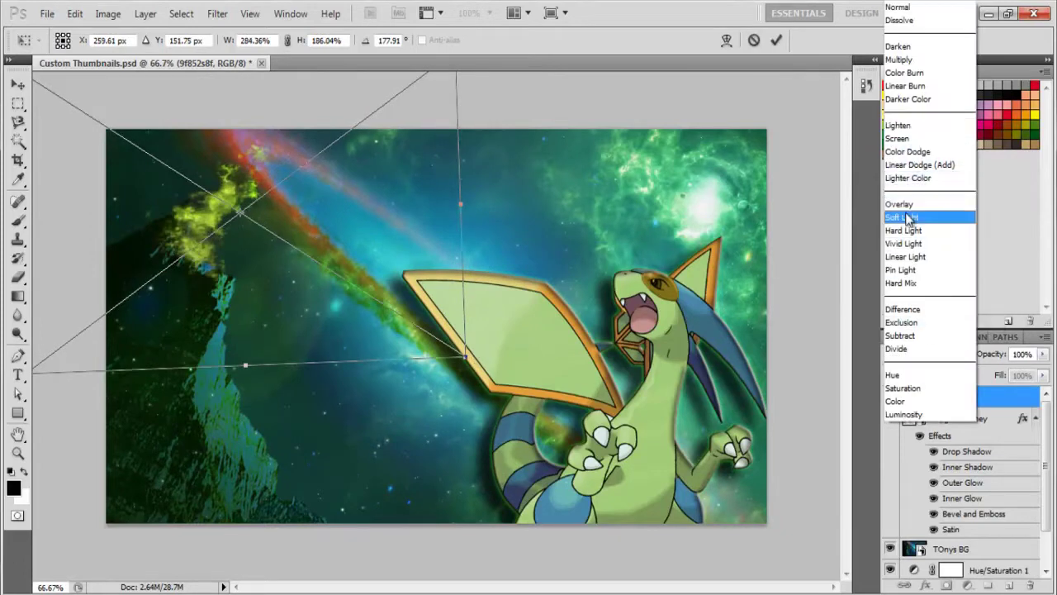
left_click(908, 218)
left_click(966, 357)
left_click(914, 203)
scroll(970, 360, "up", 1)
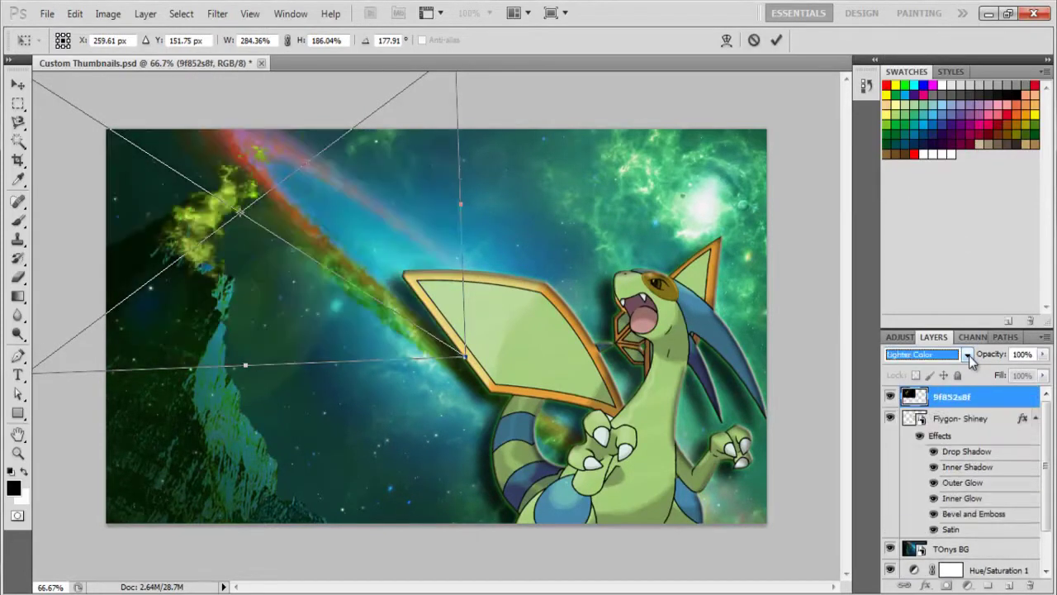
left_click_drag(292, 326, 229, 313)
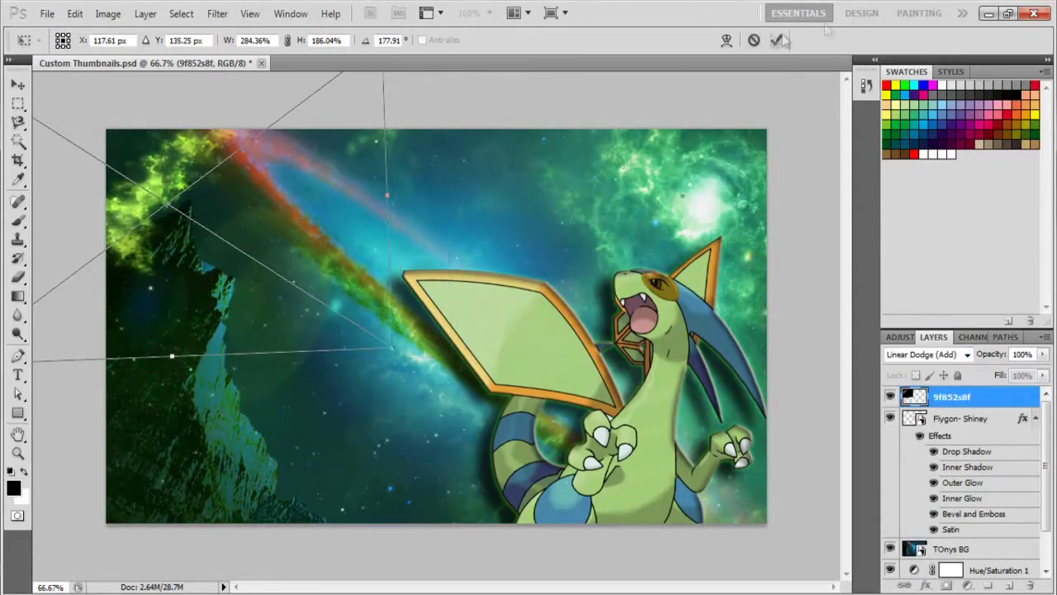
Place the Underwater_Core_v1 image from the Light strokes folder.
left_click(32, 11)
left_click(58, 280)
scroll(909, 316, "down", 10)
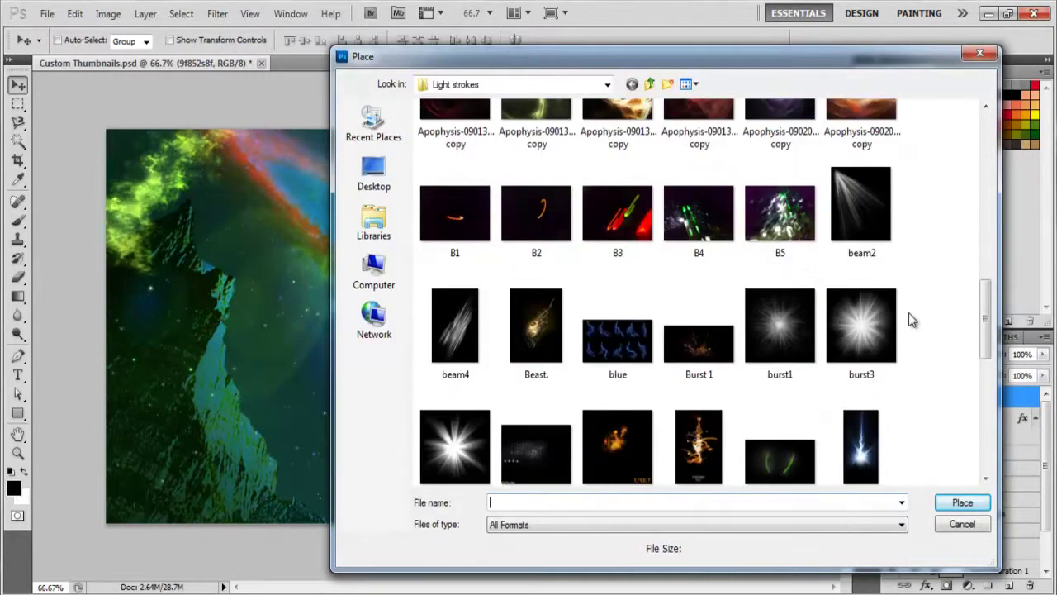
scroll(908, 316, "down", 5)
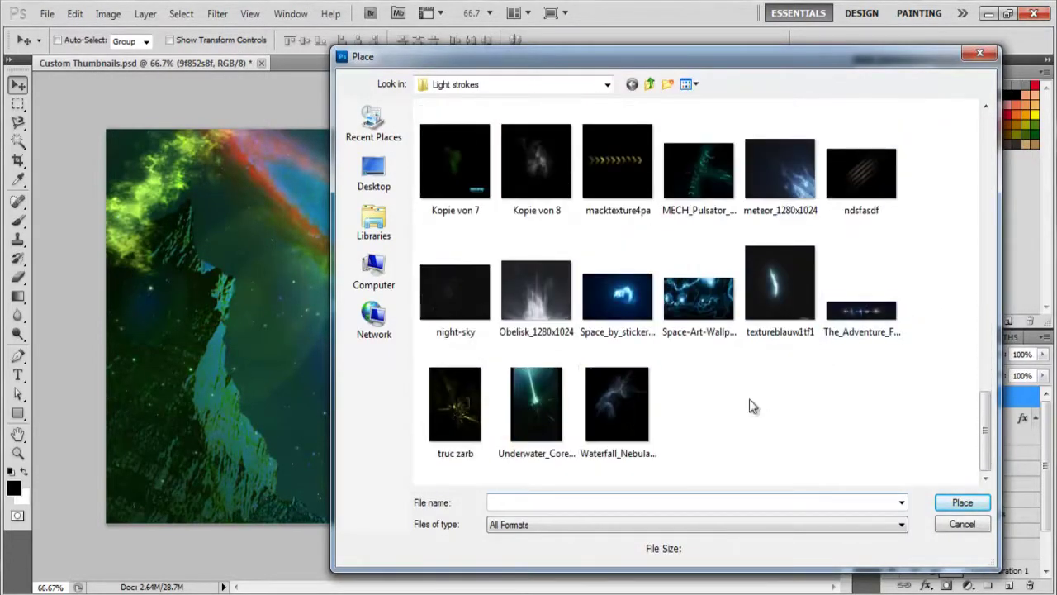
double_click(536, 404)
Set the Underwater_Core image's blend mode to Screen, enlarge it to about 113% by 56%, and centre its burst over the Flygon's chest.
left_click_drag(568, 326, 758, 327)
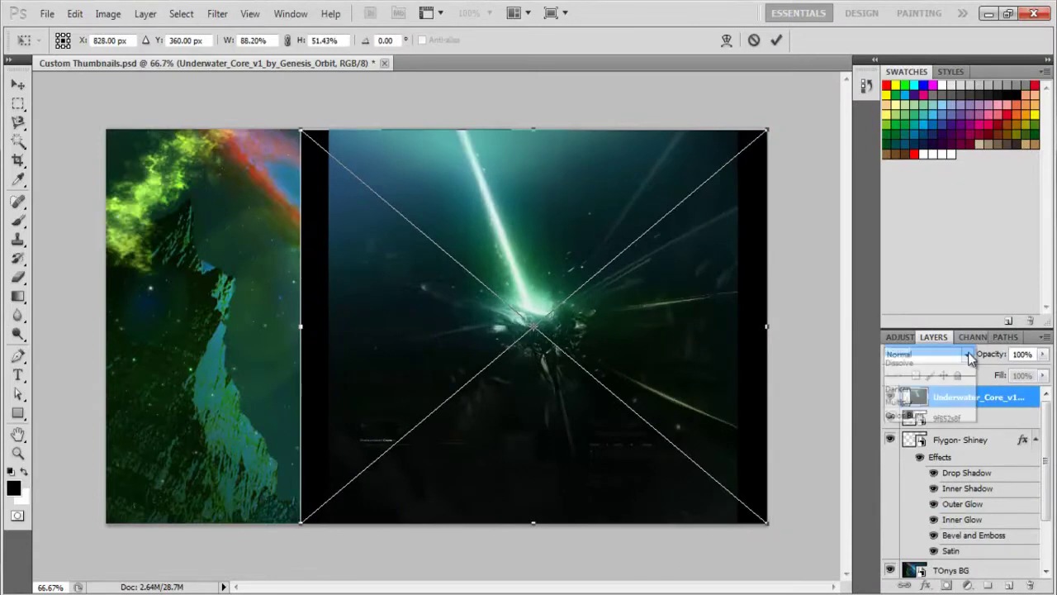
left_click(929, 140)
left_click_drag(586, 395, 677, 489)
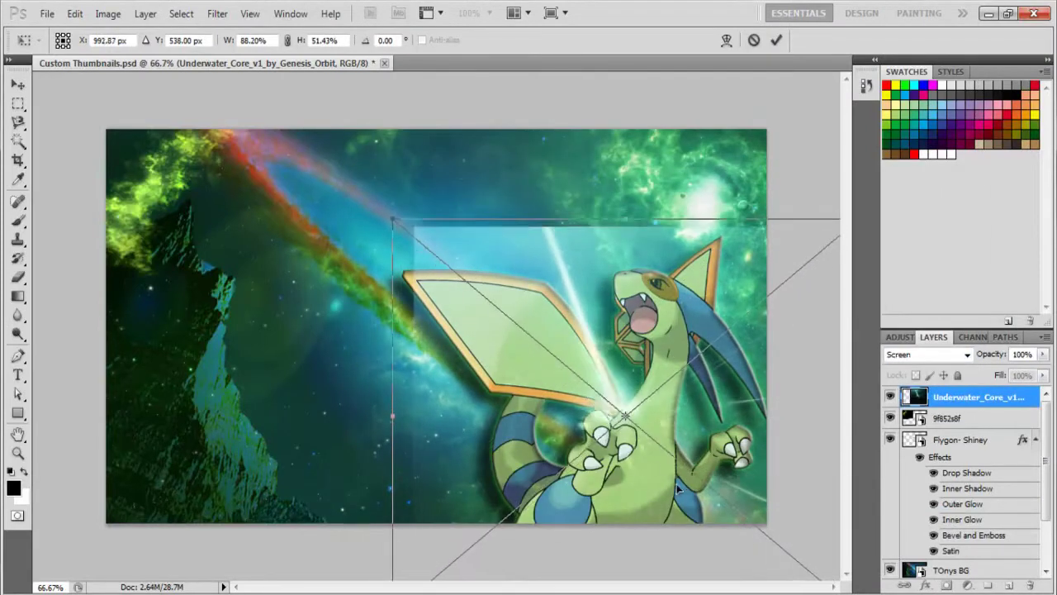
left_click_drag(394, 219, 262, 182)
left_click_drag(635, 396, 706, 415)
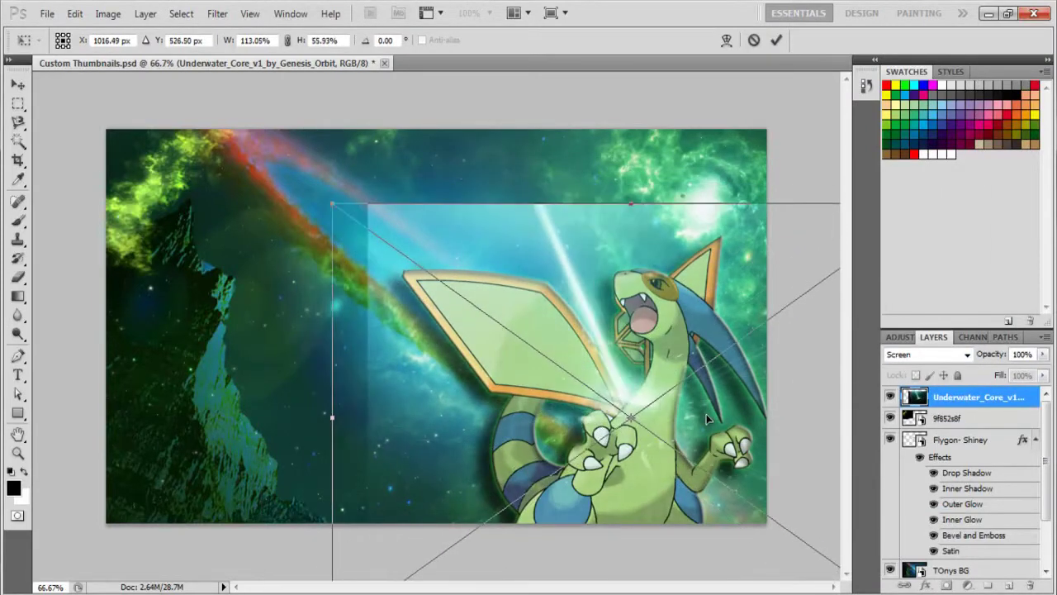
Move the Underwater_Core layer below the Flygon layer, rasterize it, and erase its hard edges with a 46 px eraser.
left_click_drag(975, 399, 975, 549)
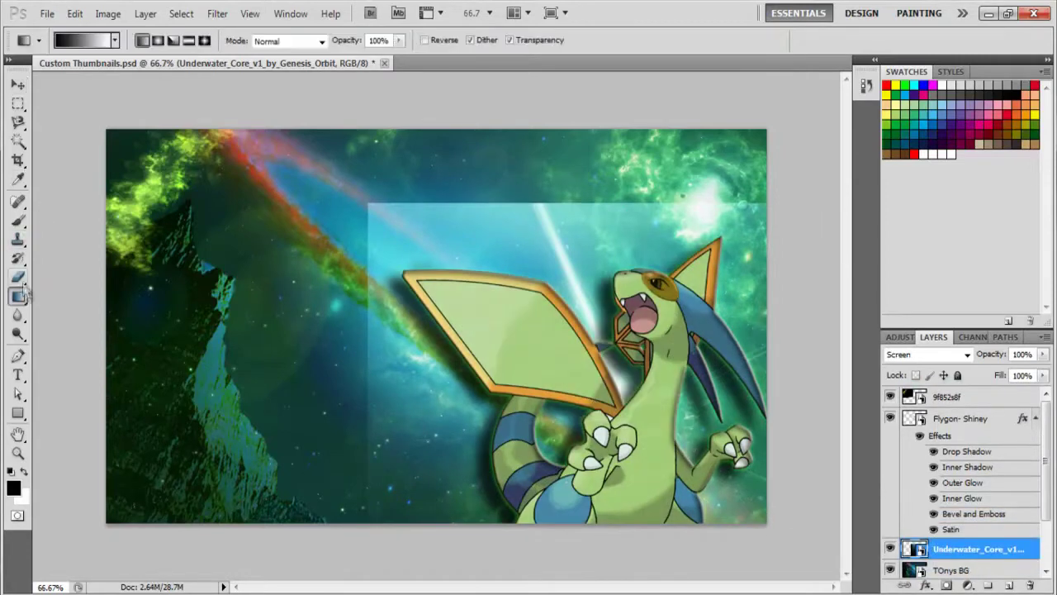
left_click(19, 278)
left_click(78, 40)
left_click_drag(158, 123, 16, 123)
left_click(394, 245)
key("Return")
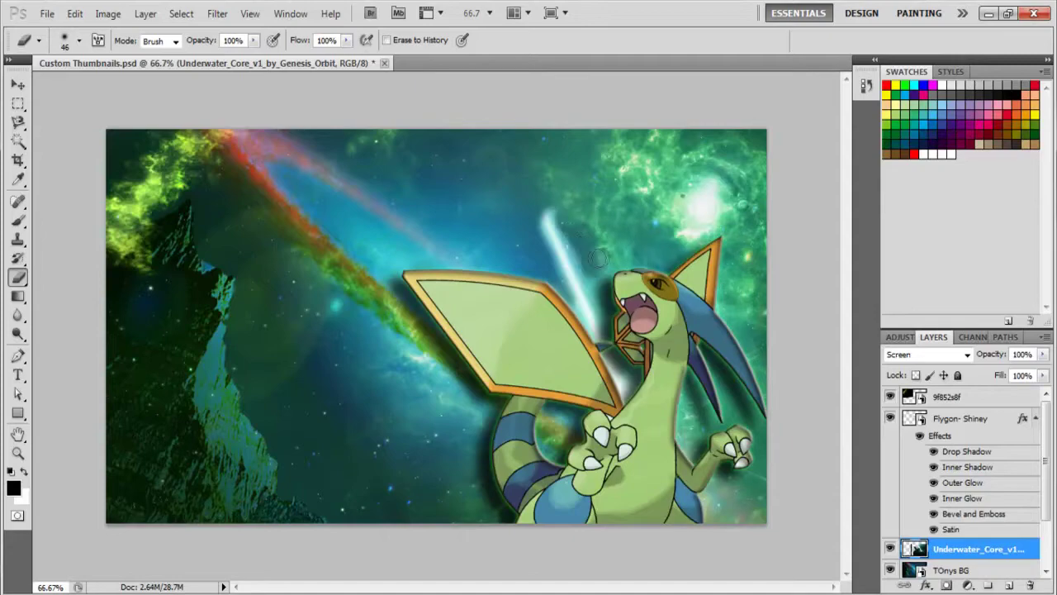
Place the beam2 image from the Light strokes folder.
left_click(47, 13)
left_click(51, 332)
scroll(897, 266, "down", 10)
scroll(899, 273, "up", 5)
scroll(898, 273, "down", 5)
scroll(899, 273, "up", 6)
double_click(869, 221)
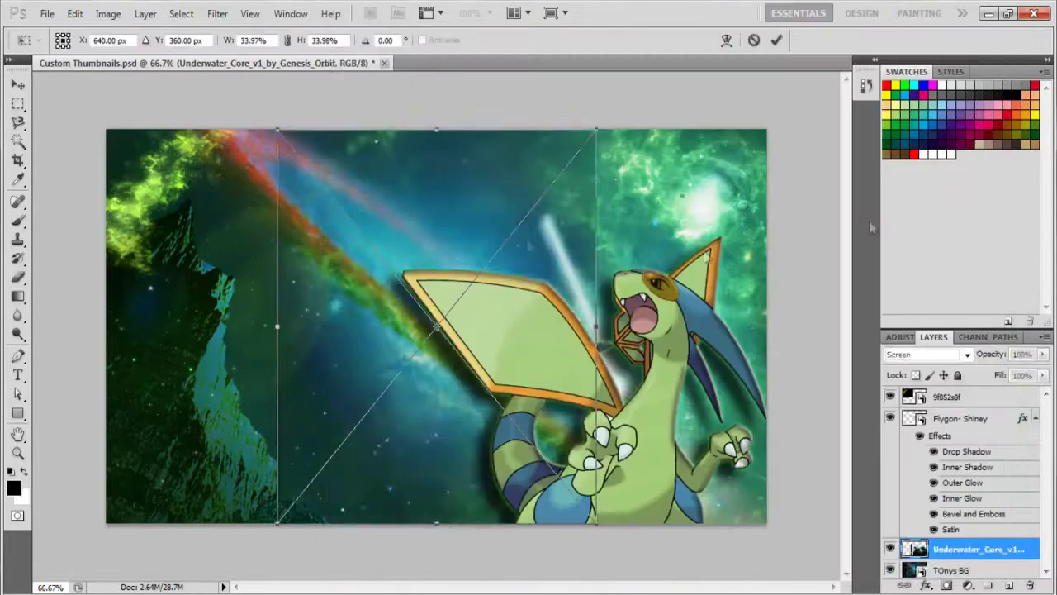
Set beam2's blend mode to Screen, flip and widen it horizontally, and move it so its rays come from the bright star.
left_click(968, 355)
left_click(906, 141)
left_click_drag(596, 327, 4, 334)
left_click_drag(206, 326, 705, 332)
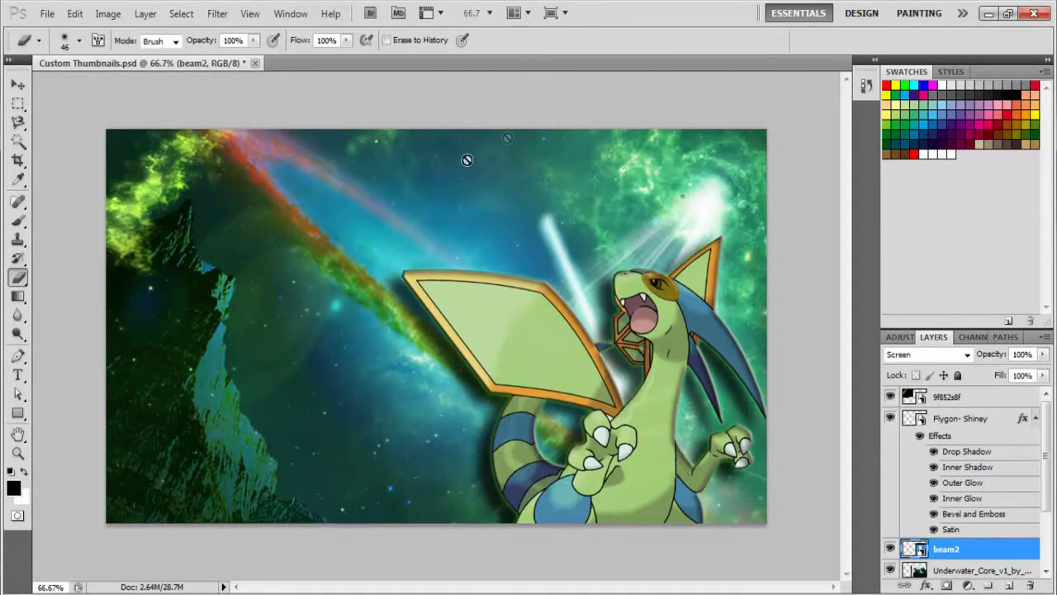
Place image 10 from the folder named 4 inside Light strokes.
left_click(47, 14)
left_click(71, 333)
scroll(706, 292, "up", 3)
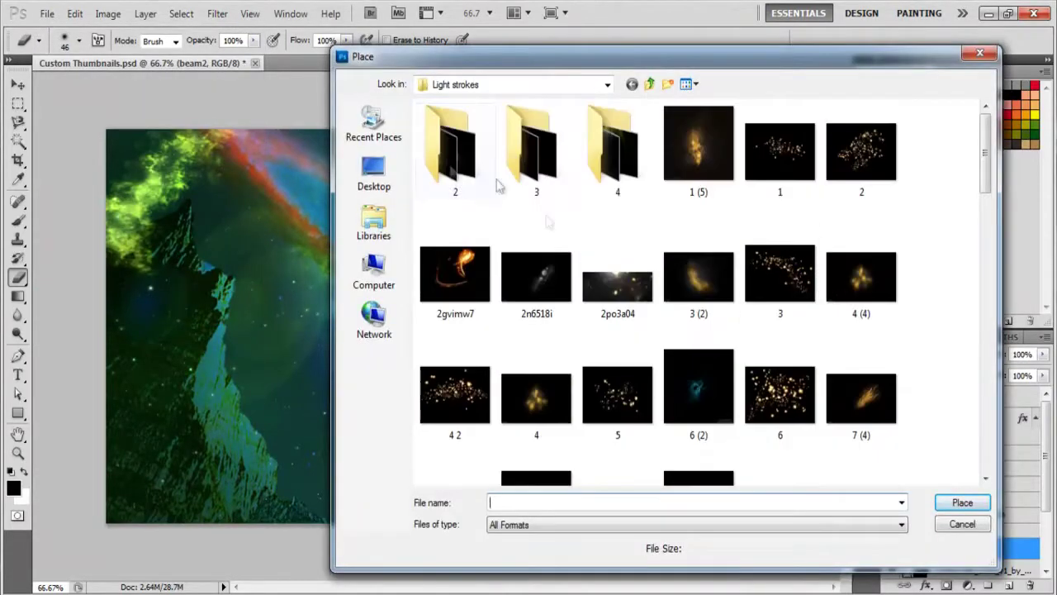
double_click(442, 160)
left_click(631, 84)
double_click(545, 168)
left_click(629, 85)
double_click(698, 155)
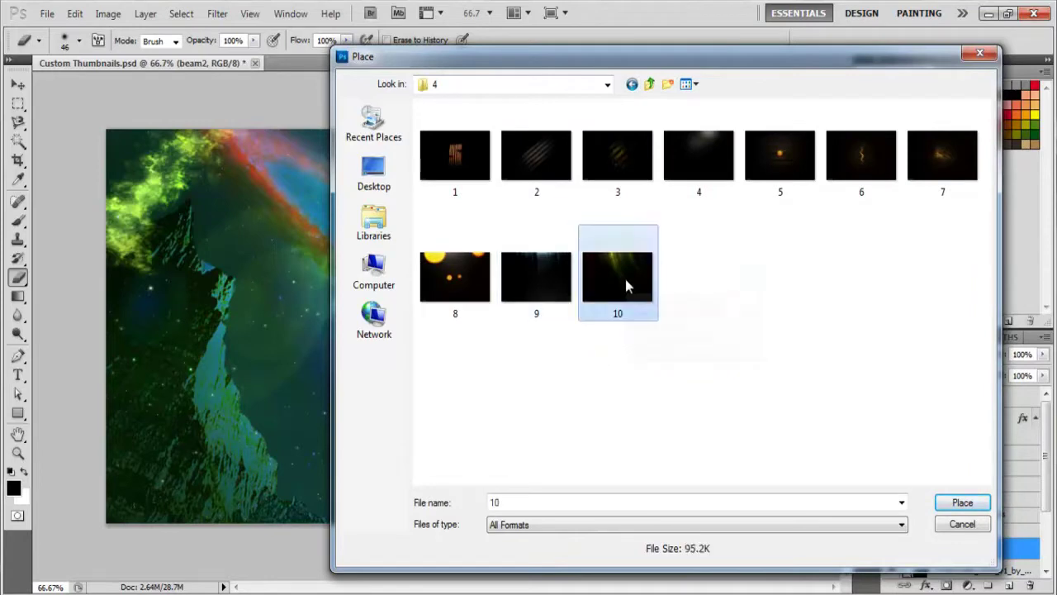
double_click(625, 279)
Move image 10 to the upper-left corner of the canvas and set its blend mode to Screen.
left_click_drag(448, 241, 165, 175)
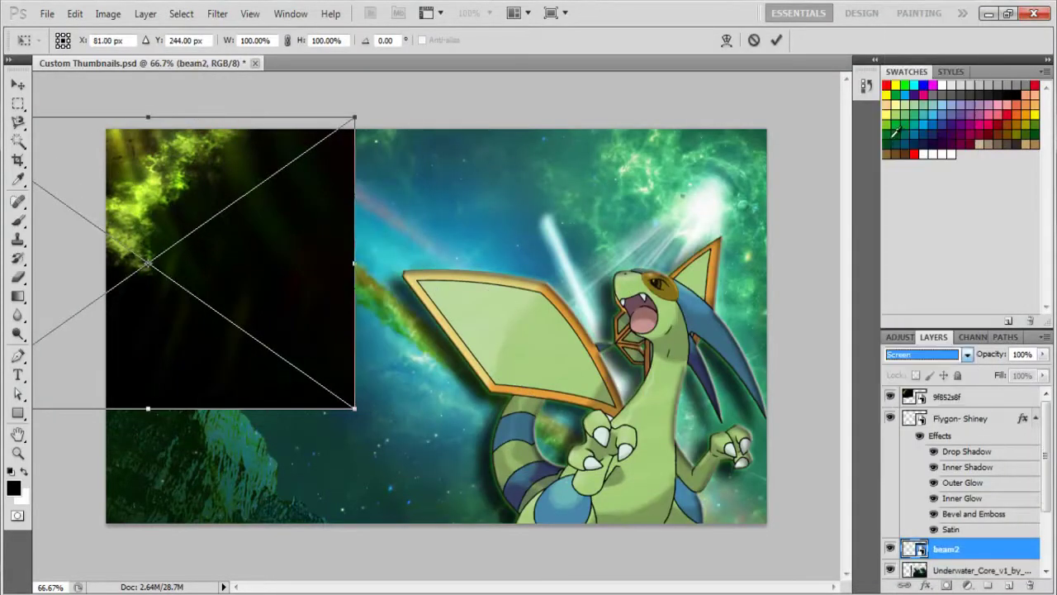
left_click(776, 39)
right_click(1006, 551)
left_click(980, 436)
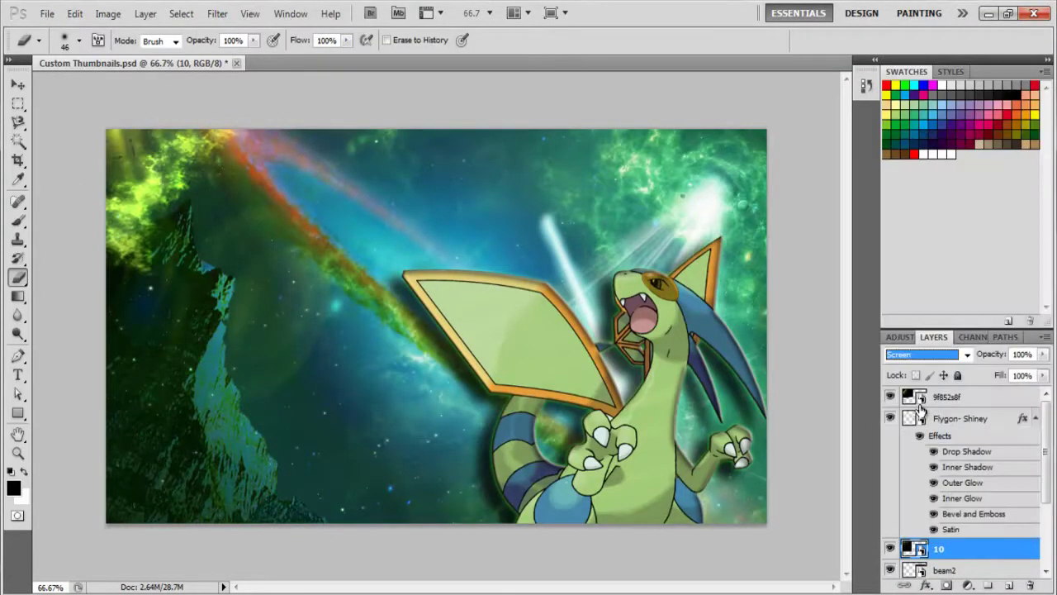
Duplicate layer 10 and shift the copy to the right along the canvas's upper edge.
right_click(969, 548)
left_click(959, 141)
key("Return")
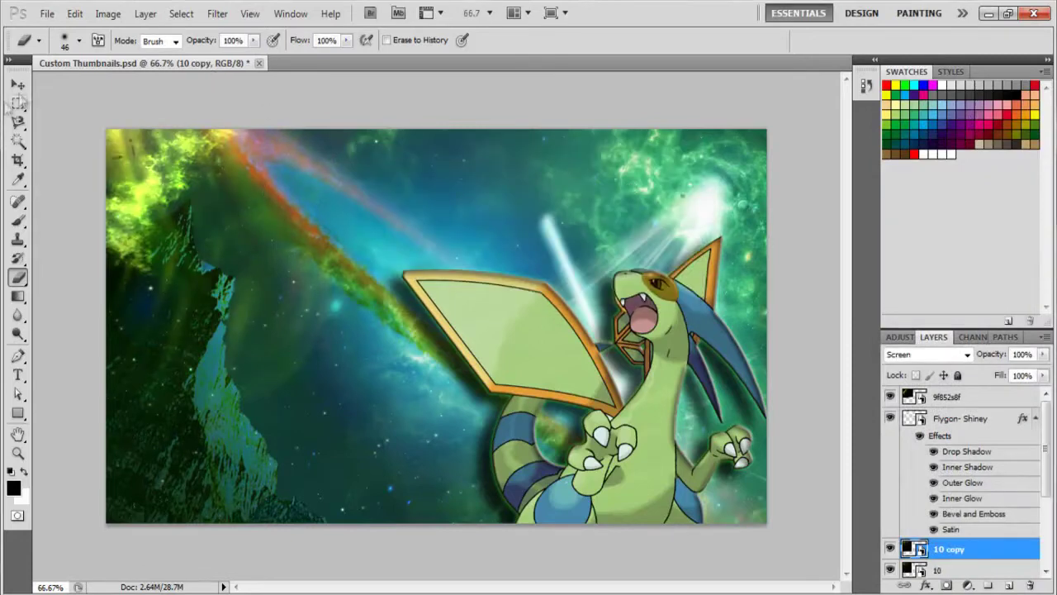
left_click_drag(226, 175, 388, 185)
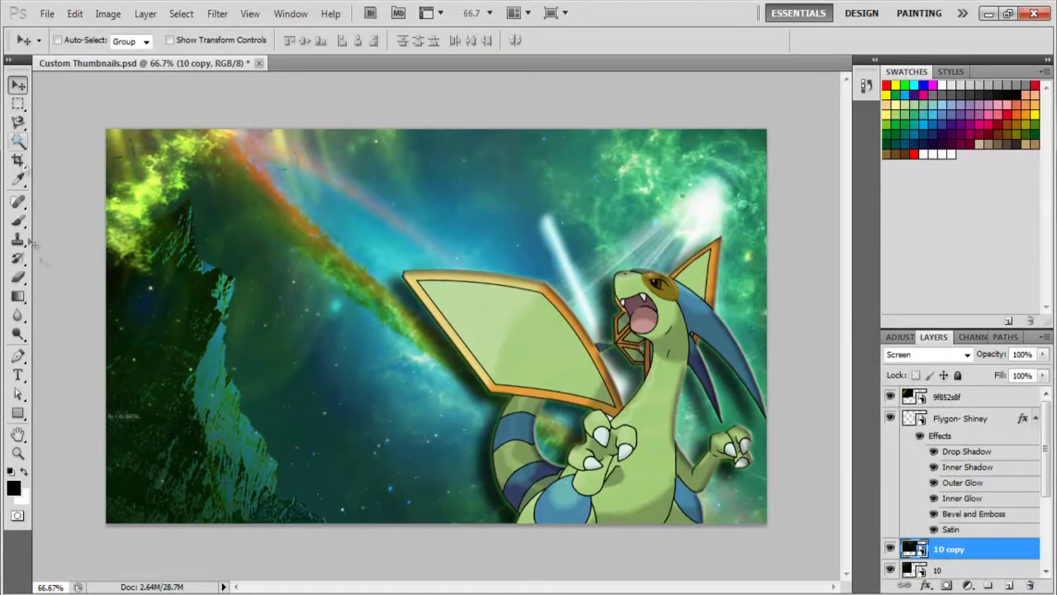
Rasterize the 10 copy layer and erase its credit text over the mountain.
left_click(18, 277)
left_click(135, 420)
key("Return")
Duplicate the cleaned light layer twice and spread the copies rightward along the canvas's upper edge.
right_click(1022, 549)
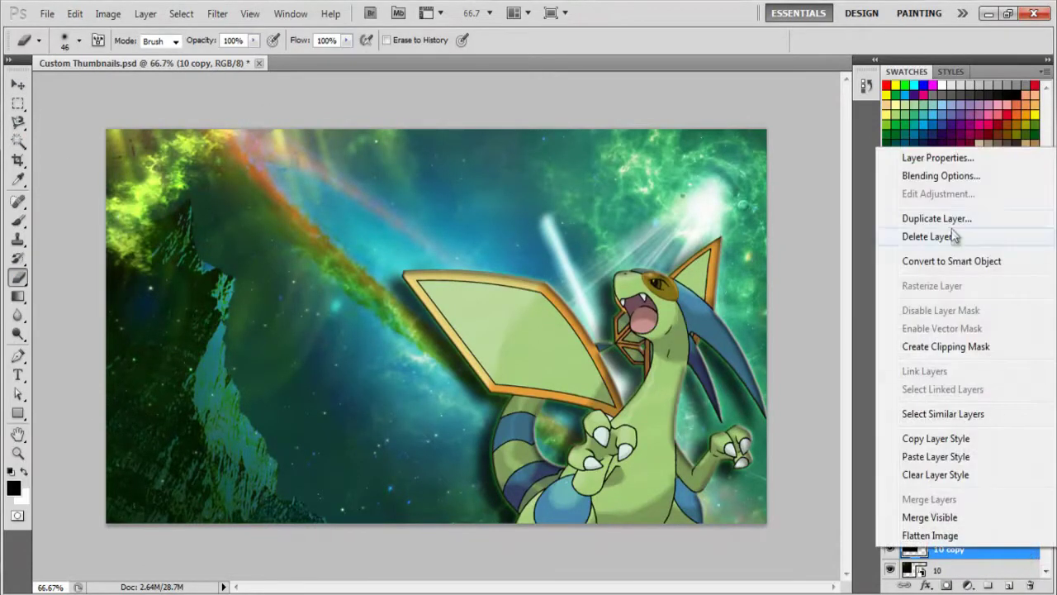
left_click(937, 219)
left_click(651, 181)
left_click(18, 85)
left_click_drag(408, 193, 622, 188)
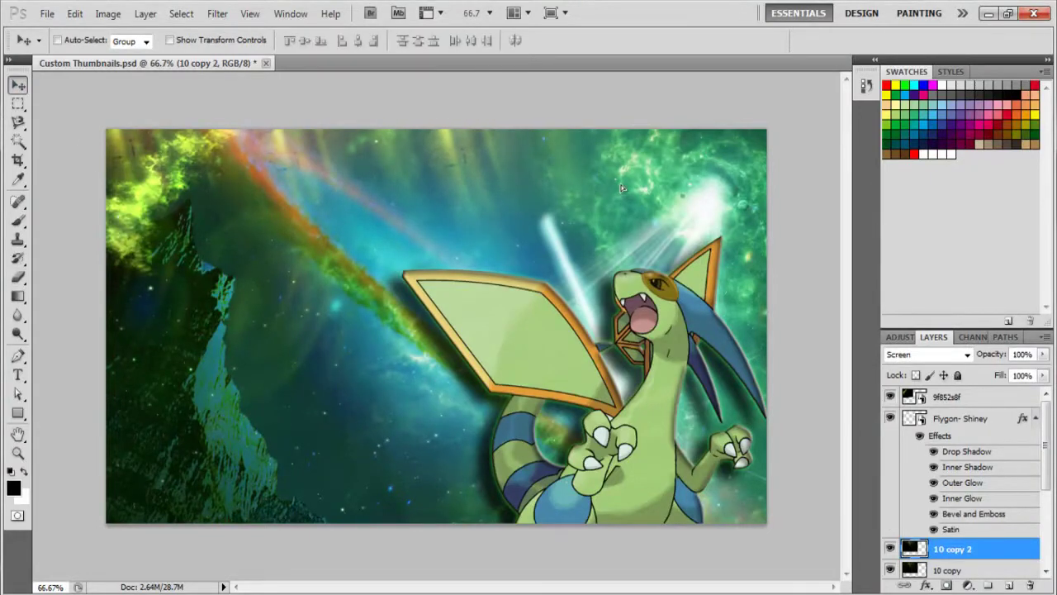
right_click(1010, 555)
left_click(944, 179)
left_click(651, 178)
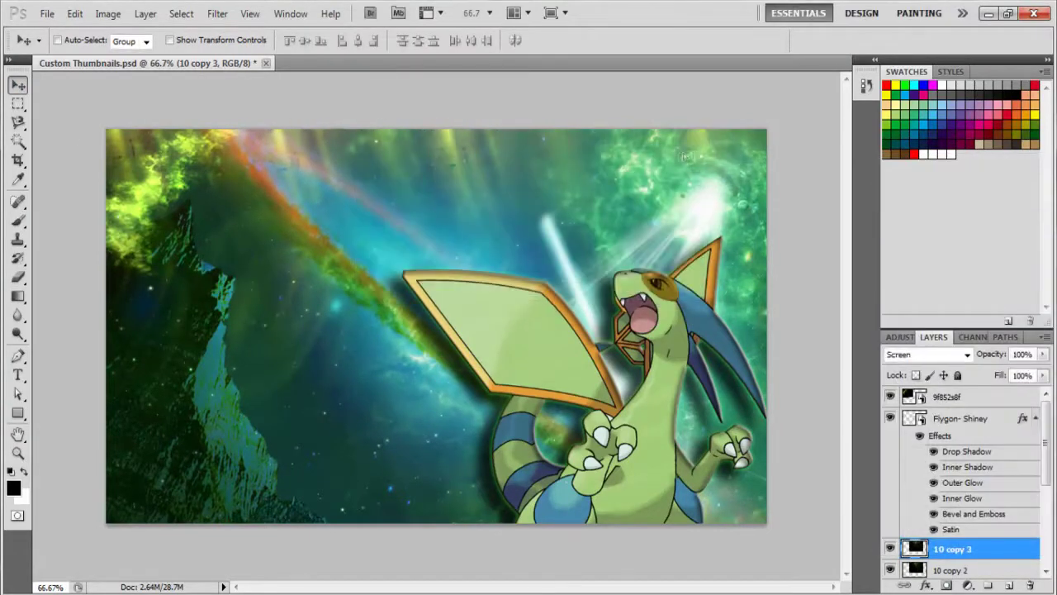
Browse the Flare Pack folder for another image to place.
left_click(47, 14)
left_click(66, 311)
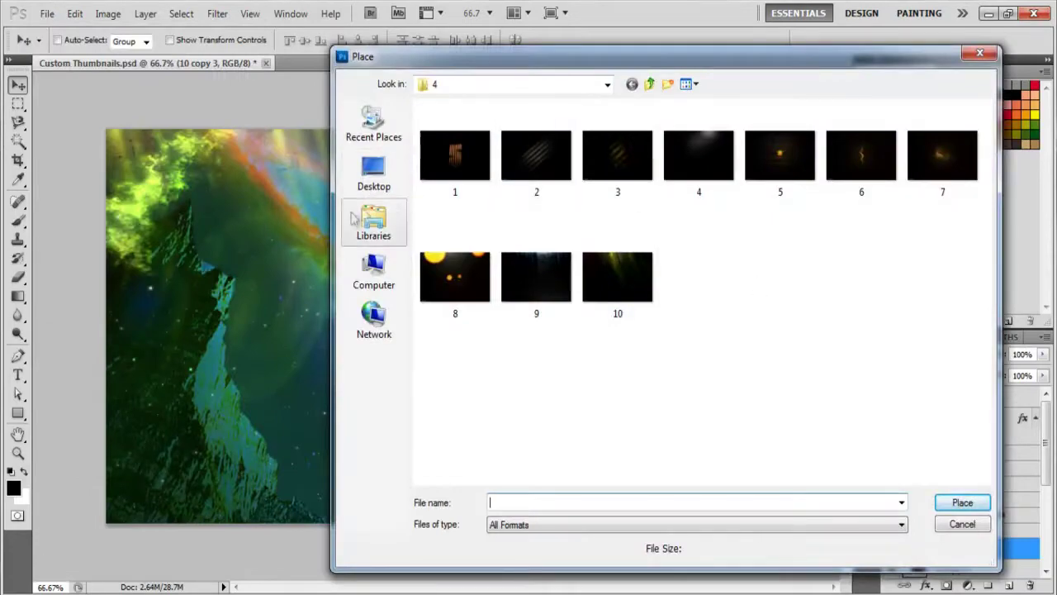
left_click(374, 223)
double_click(831, 125)
double_click(451, 132)
scroll(938, 264, "down", 8)
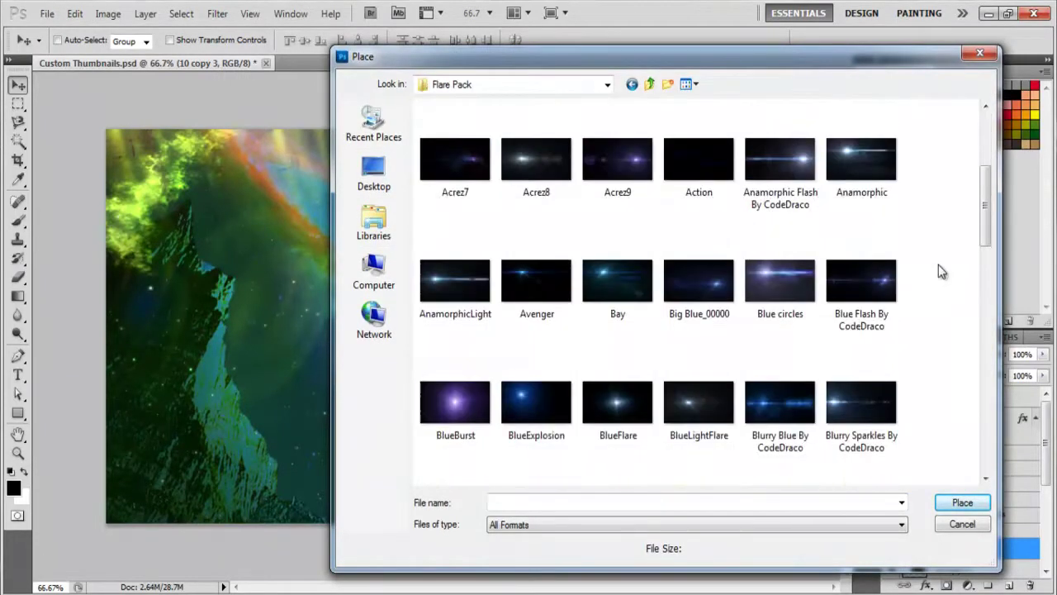
scroll(938, 266, "down", 10)
scroll(938, 266, "up", 15)
scroll(938, 269, "down", 3)
scroll(938, 265, "up", 5)
Place the Green and BLue flare image from the Photo Shop Stuff folder.
left_click(649, 84)
double_click(504, 142)
scroll(908, 220, "down", 4)
double_click(886, 218)
Try the flare with Screen blending, enlarged to about 468% by 618% and rotated about -35°, and delete its layer.
left_click_drag(437, 327, 260, 357)
left_click_drag(340, 317, 295, 289)
left_click_drag(348, 354, 877, 413)
left_click(924, 355)
left_click(918, 136)
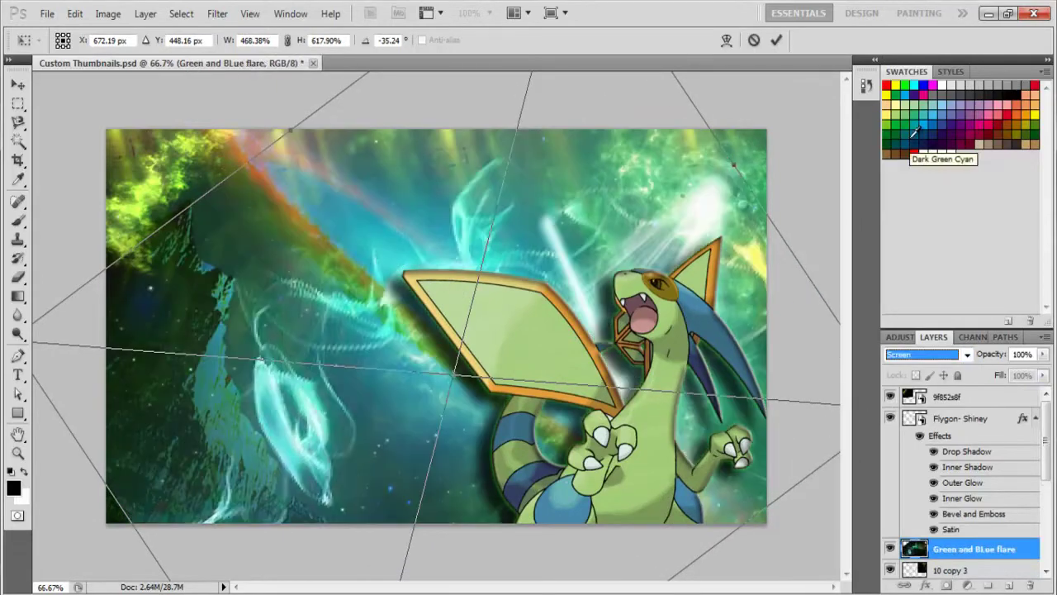
left_click_drag(304, 208, 199, 217)
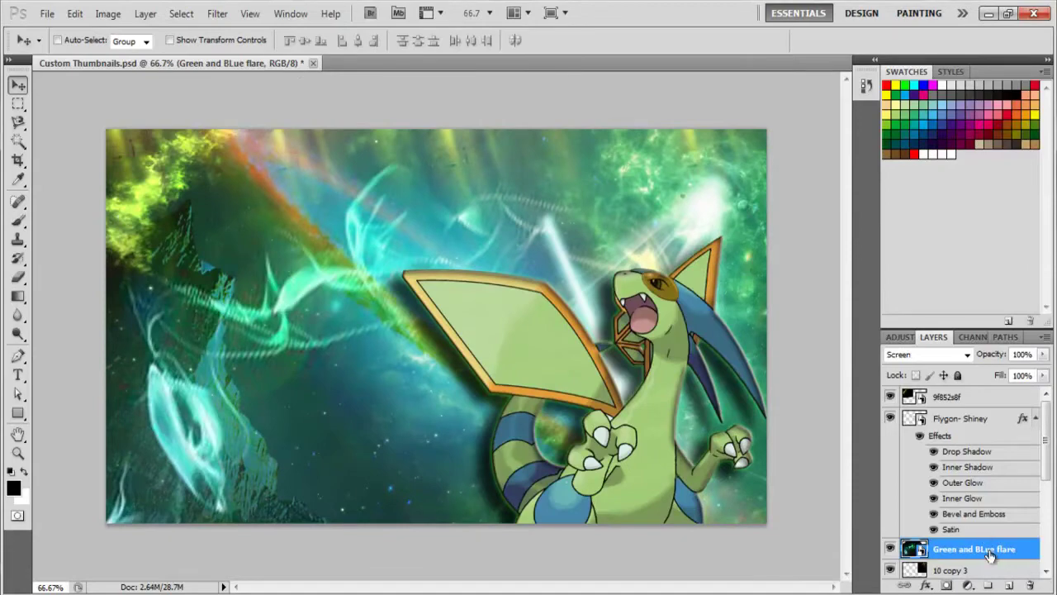
key("Delete")
Place the Green and BLue flare image again, stretch it across the lower part of the canvas, and blend it with Lighten.
left_click(47, 13)
left_click(71, 335)
scroll(764, 309, "down", 8)
double_click(871, 334)
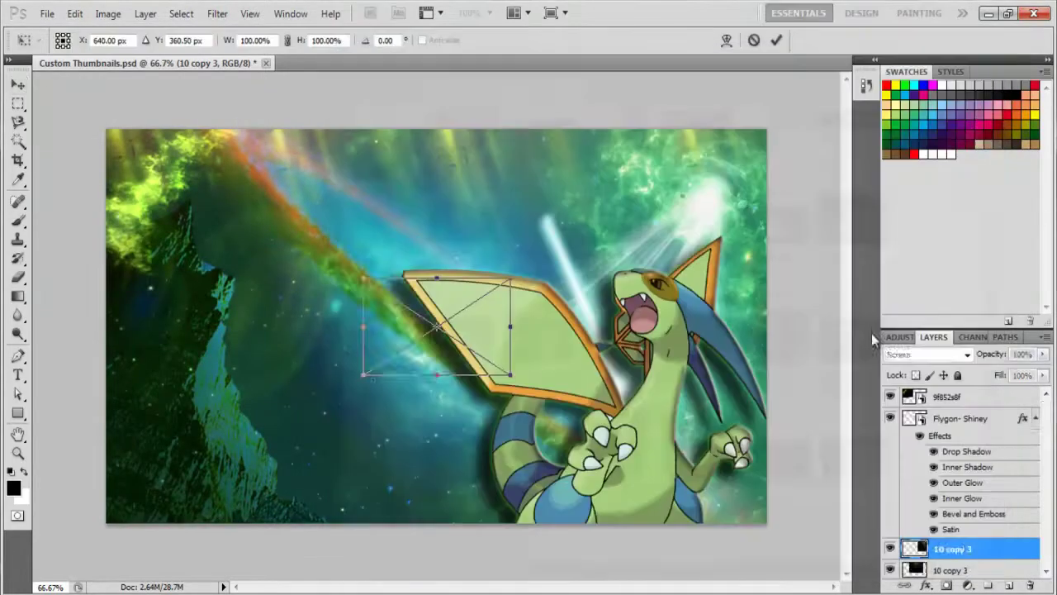
left_click_drag(243, 446, 786, 364)
left_click(934, 122)
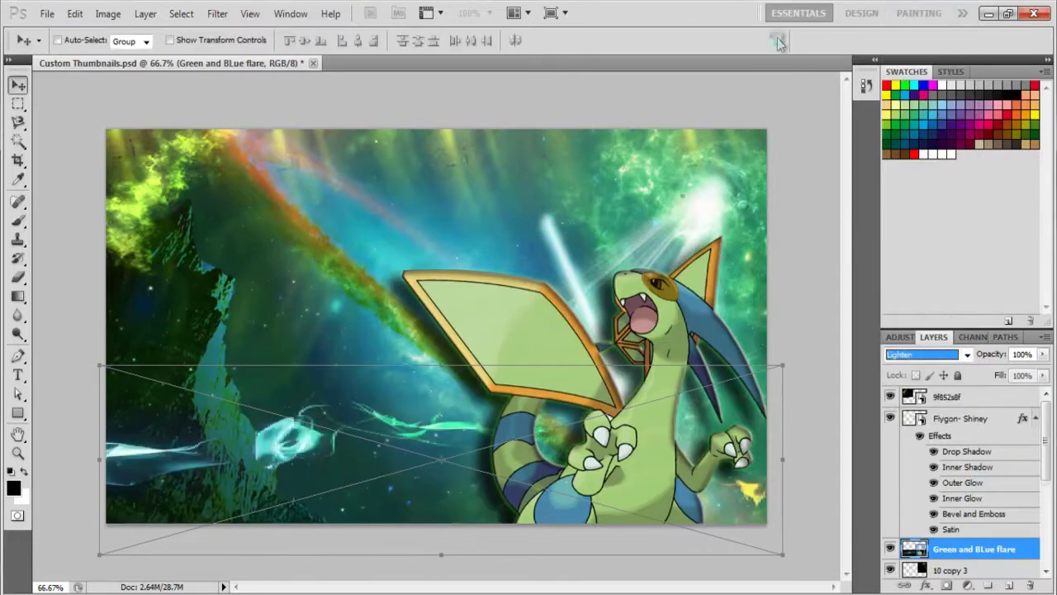
Place the Green Blure swril image from the Photo Shop Stuff folder.
left_click(47, 13)
left_click(90, 331)
scroll(458, 284, "down", 5)
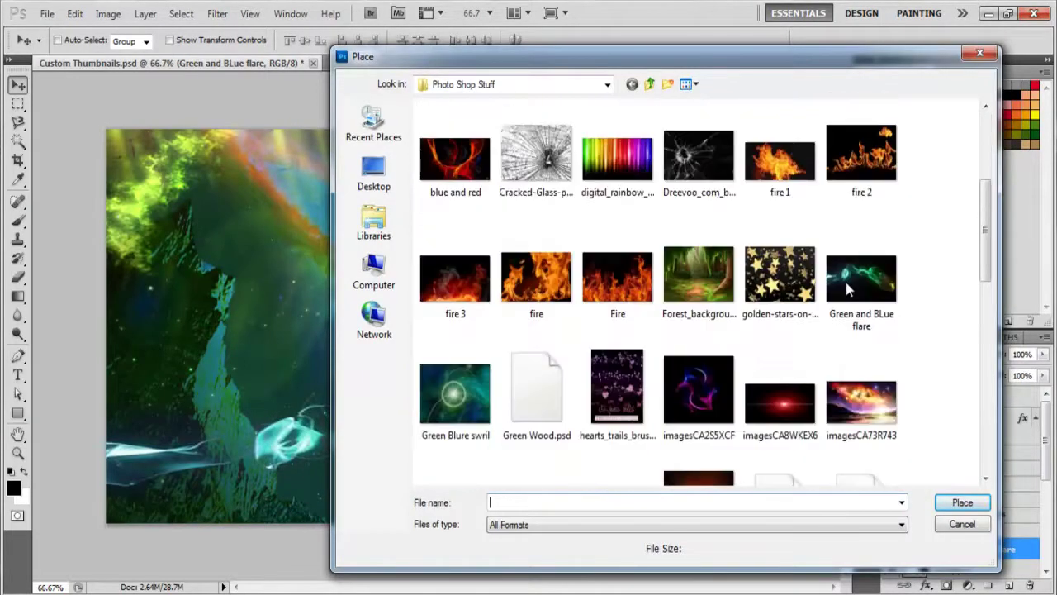
double_click(456, 288)
Enlarge the swirl image to about 244% by 188% around the Flygon and set its blend mode to Lighten.
left_click_drag(458, 290, 656, 415)
left_click_drag(519, 353, 392, 248)
left_click_drag(750, 547, 888, 578)
left_click_drag(768, 488, 789, 483)
left_click_drag(410, 243, 374, 224)
left_click(928, 354)
left_click(912, 125)
left_click(927, 354)
left_click(920, 122)
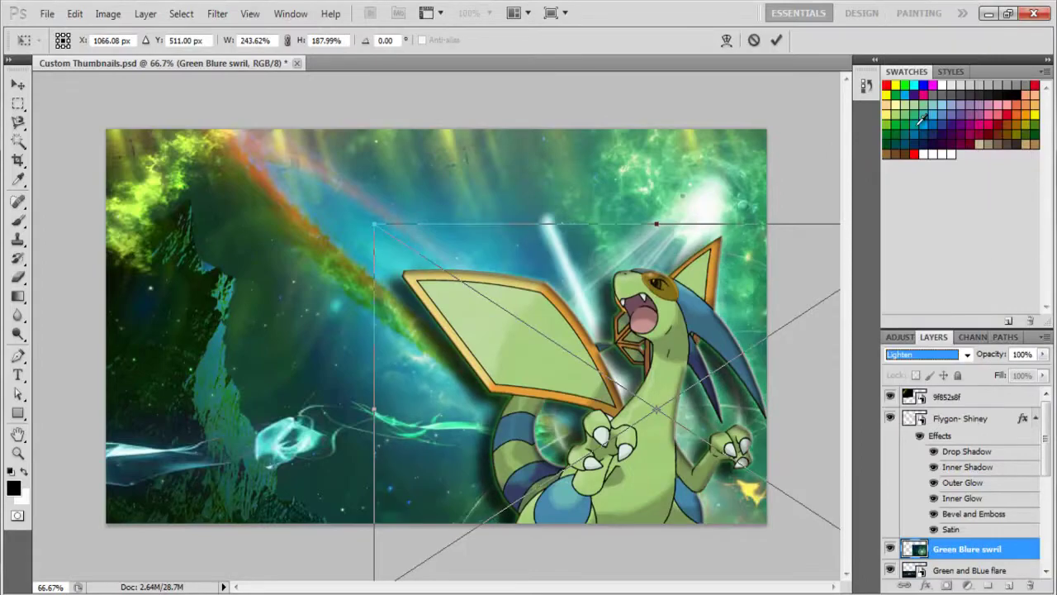
left_click(47, 14)
left_click(62, 341)
scroll(865, 292, "down", 12)
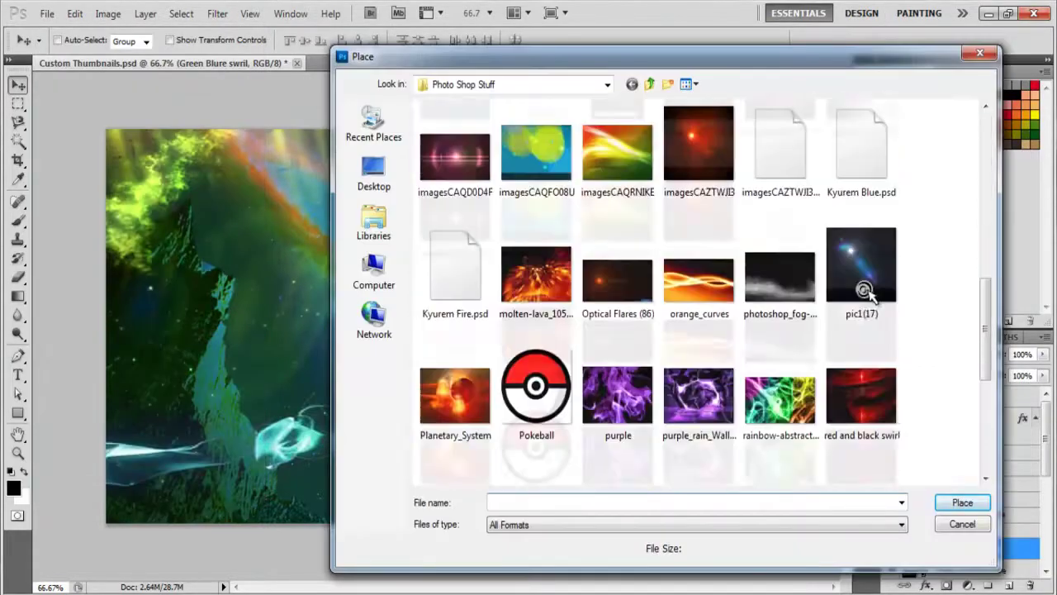
scroll(926, 311, "up", 10)
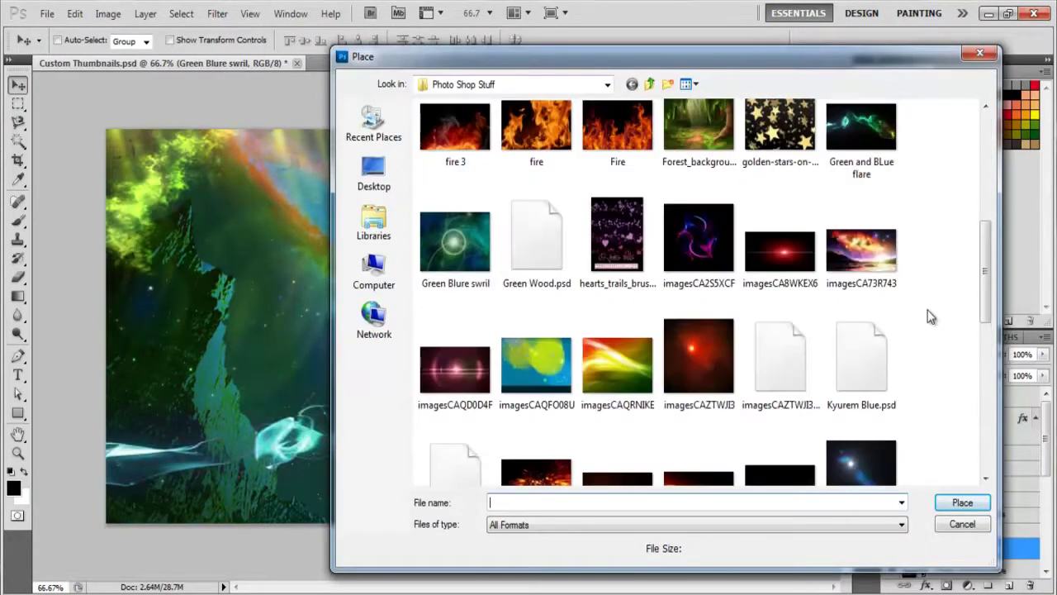
left_click(981, 54)
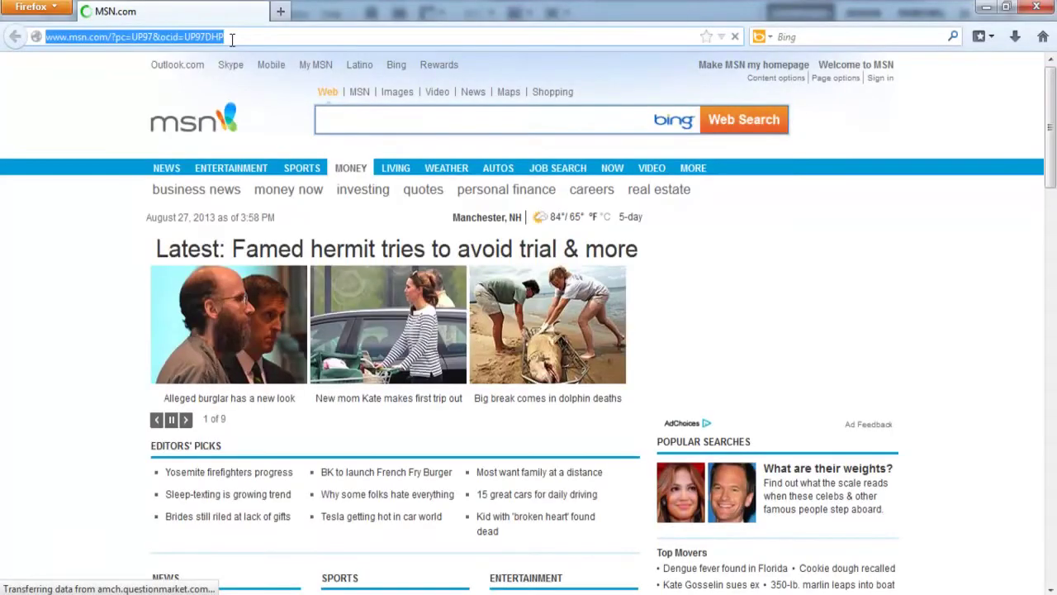
Switch to Firefox, go to cooltext.com, and choose the Glossy logo style.
type("cooltext.com")
key("Return")
left_click(554, 437)
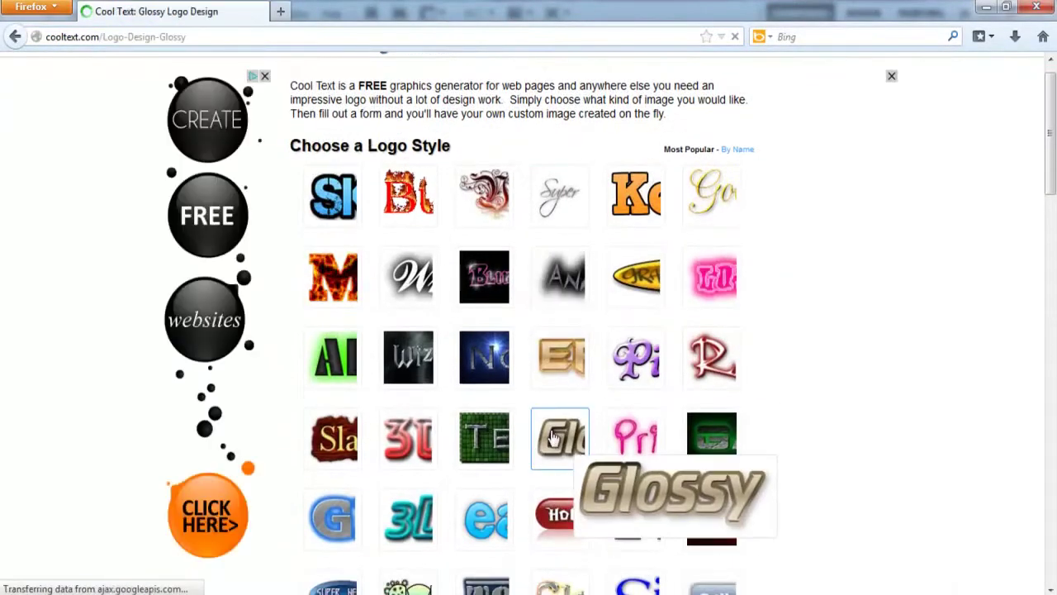
Enter the creator's name as the logo text and choose the Sofachrome font from the Futuristic category.
left_click(484, 253)
type("TONY")
left_click(440, 325)
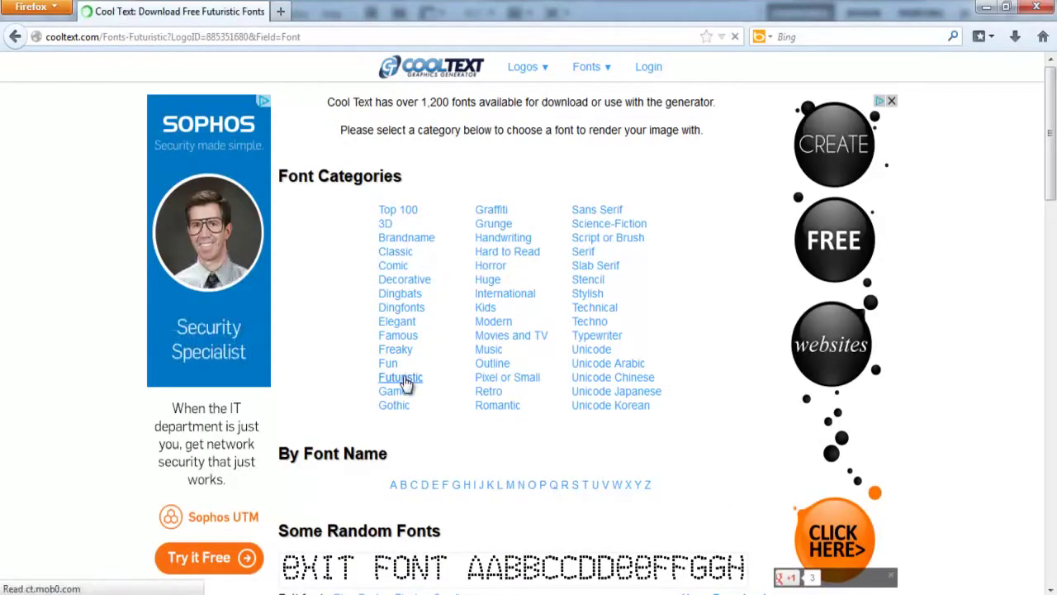
left_click(517, 160)
scroll(567, 240, "down", 1)
Give the logo a dark-blue-to-cyan text gradient and Frost Blue 02 as its second gradient.
left_click(335, 382)
left_click(564, 186)
left_click(318, 470)
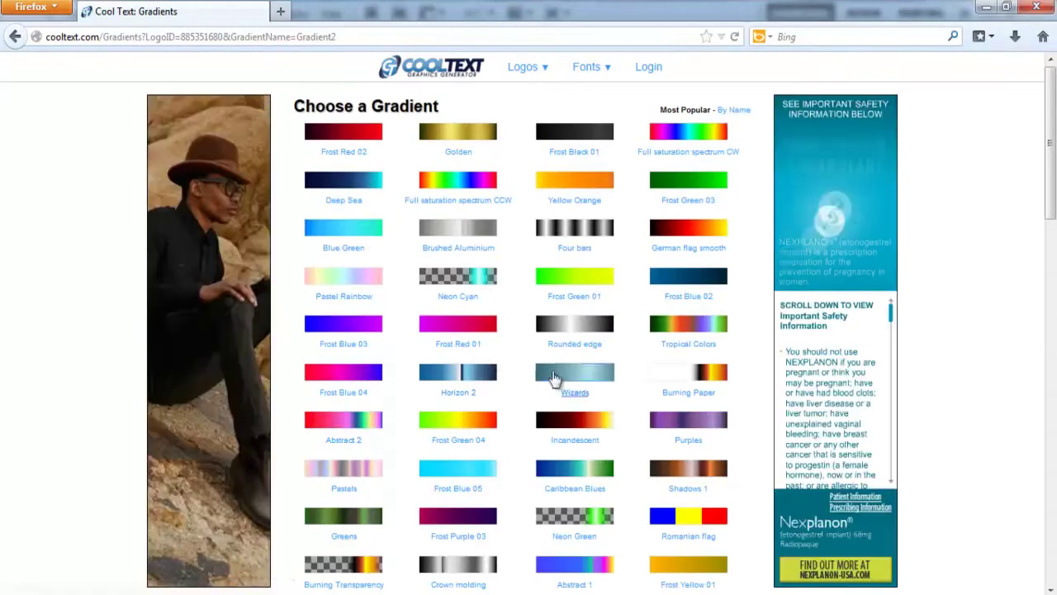
Create the name logo as a PNG with transparency and download the image.
scroll(625, 326, "down", 15)
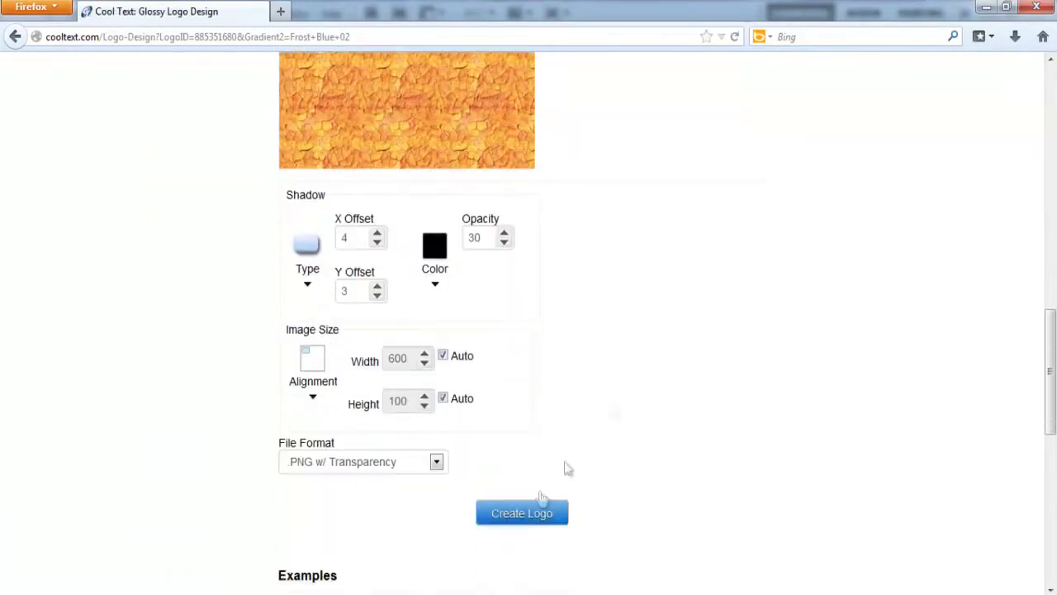
left_click(522, 509)
left_click(297, 191)
left_click(589, 396)
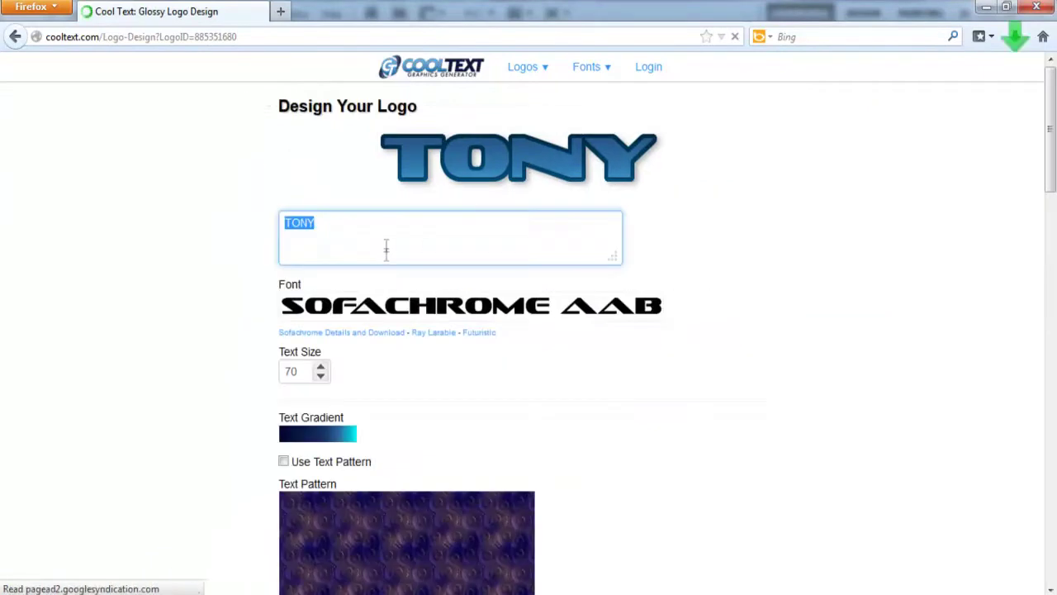
Change the logo text to FLYGON, create that logo, and download the image.
type("FLYGON")
left_click(522, 406)
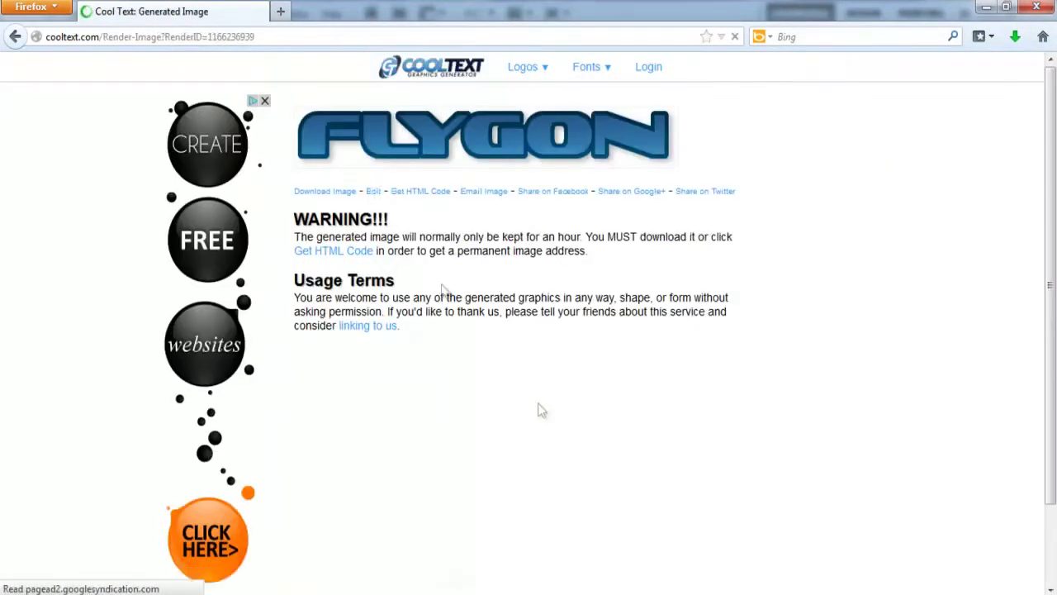
left_click(345, 190)
left_click(395, 317)
left_click(587, 396)
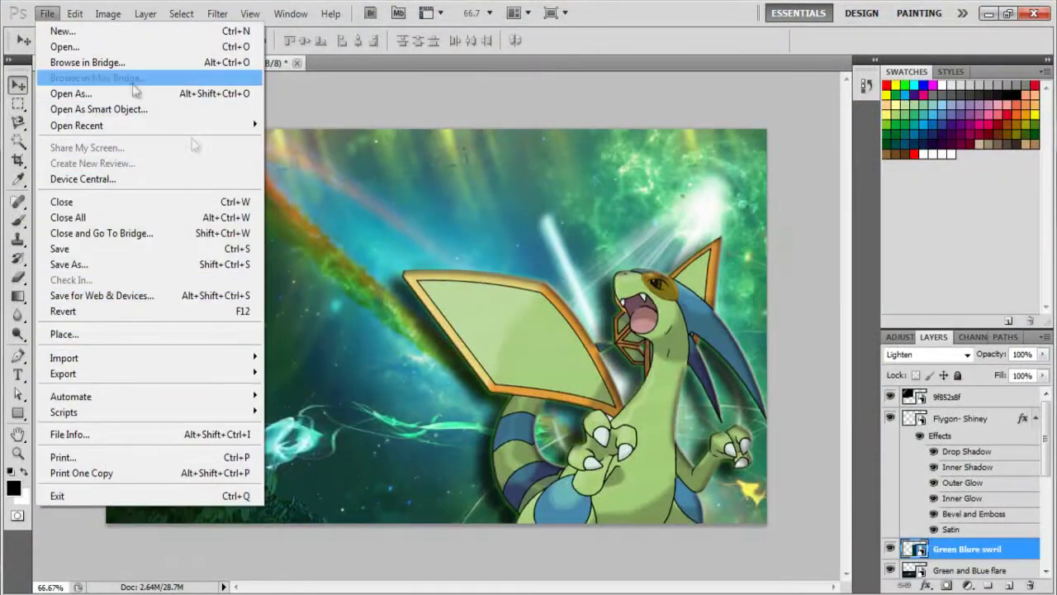
Switch back to Photoshop and open the downloaded name logo, cooltext1166236643.png.
left_click(52, 44)
scroll(771, 210, "down", 10)
left_click(377, 129)
double_click(479, 276)
double_click(625, 274)
left_click_drag(581, 357, 583, 364)
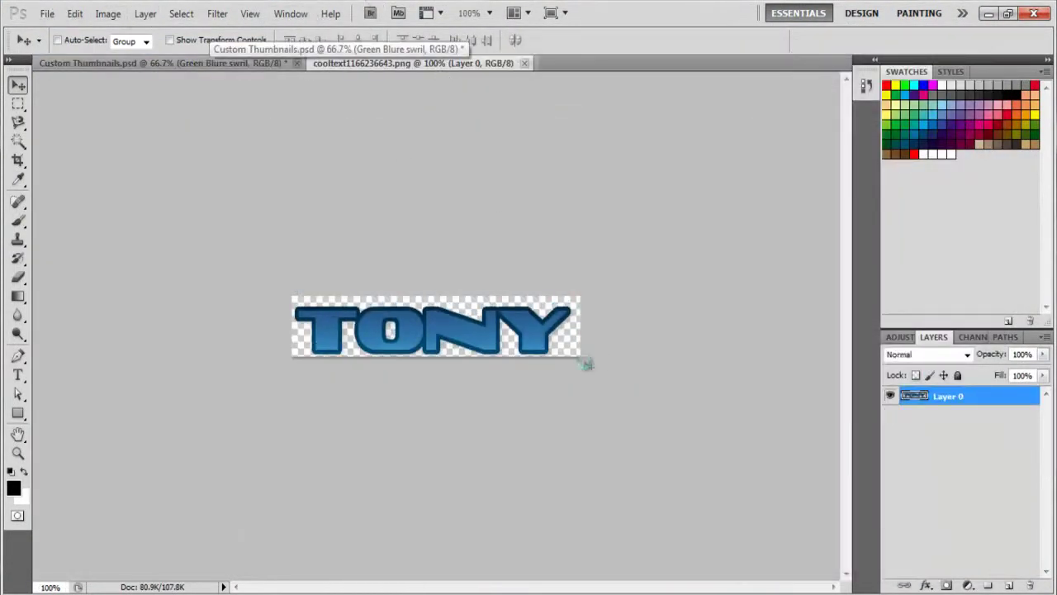
Apply Outer Glow and Inner Glow effects to the name logo layer and increase the outer glow's size slightly.
left_click(902, 337)
left_click(962, 307)
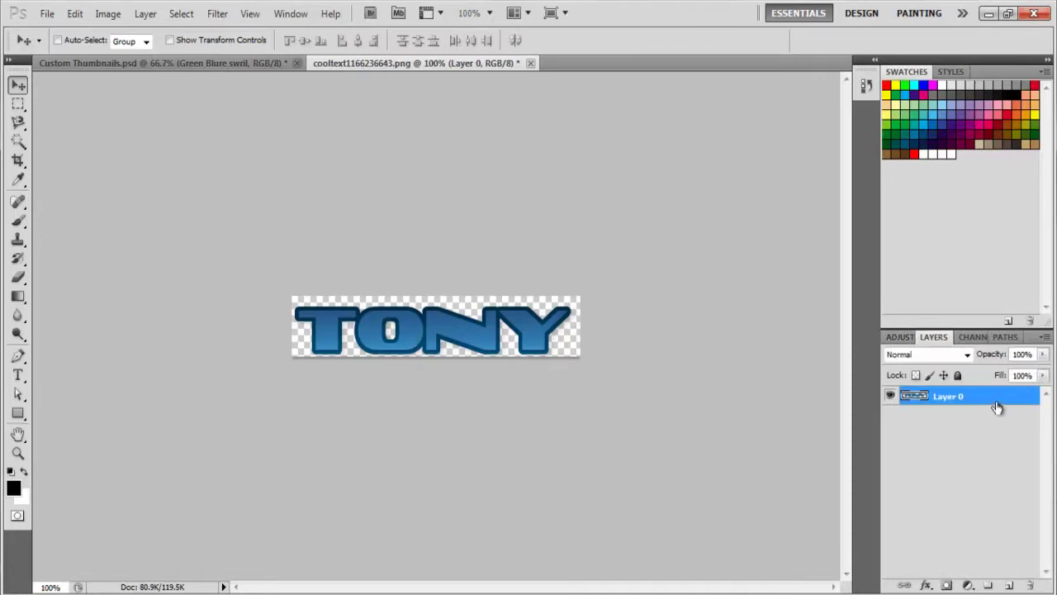
double_click(995, 398)
left_click_drag(732, 87, 857, 74)
left_click(658, 175)
left_click(666, 195)
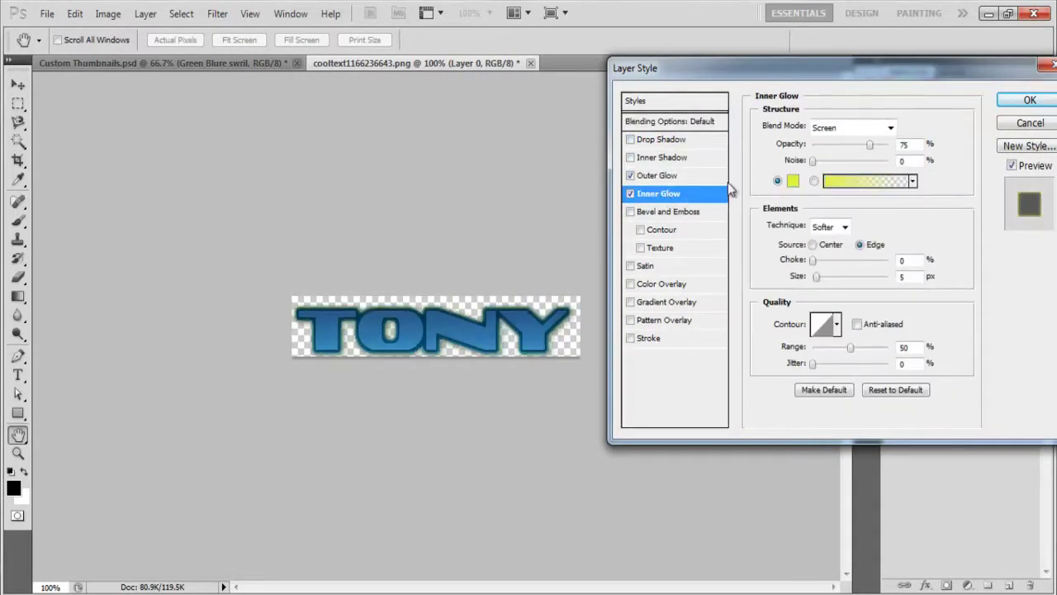
left_click(793, 181)
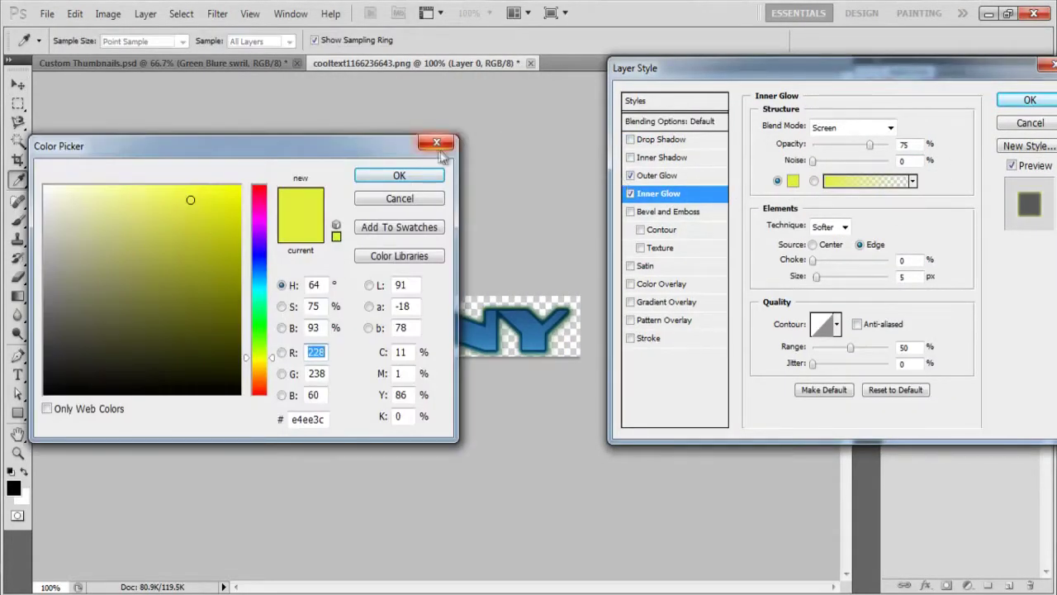
left_click(444, 149)
left_click(676, 176)
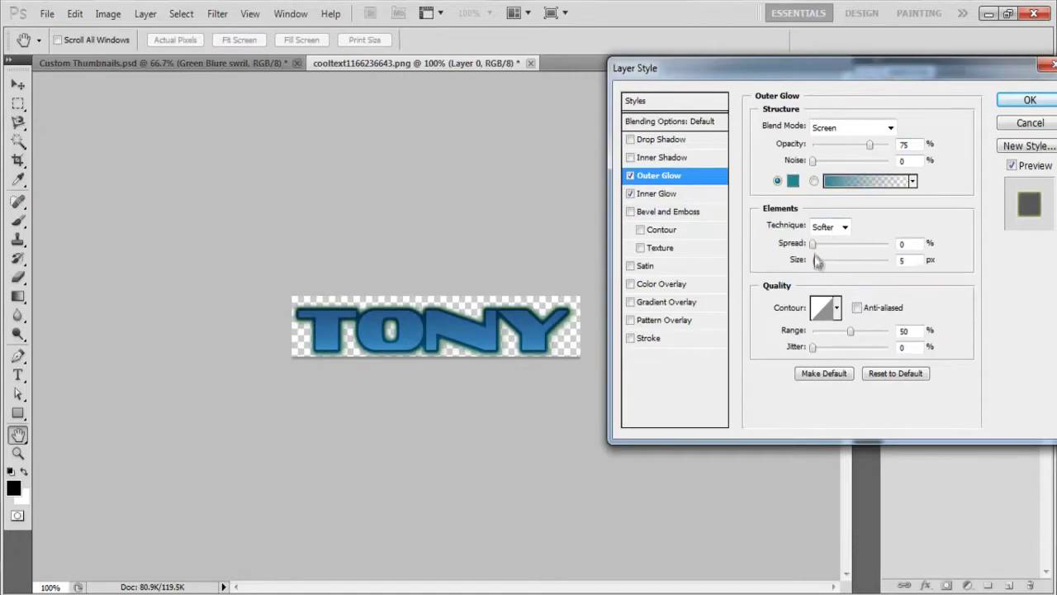
left_click(818, 258)
left_click(1029, 100)
left_click(47, 14)
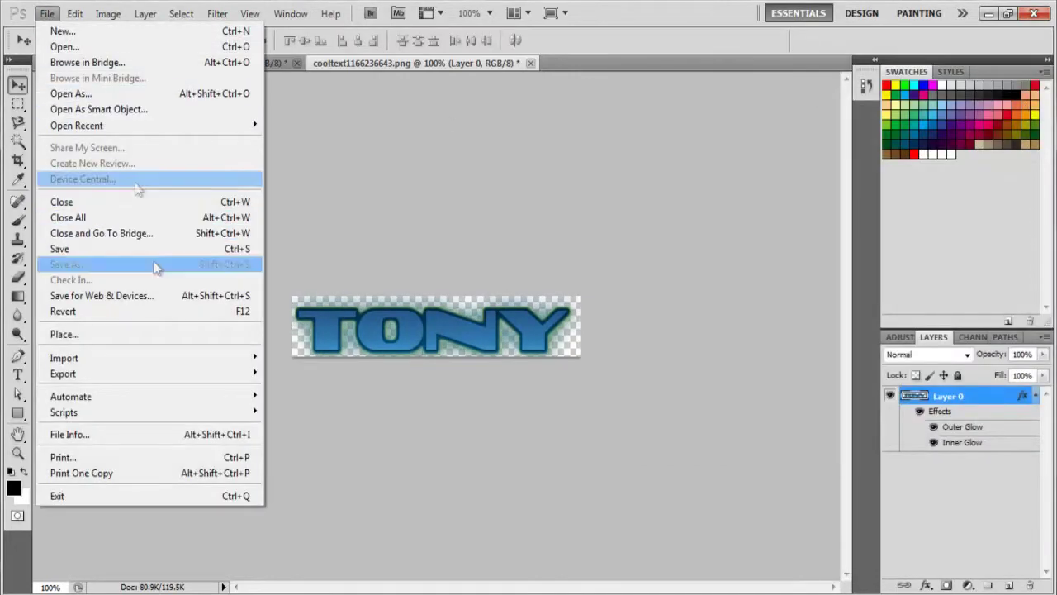
left_click(98, 261)
left_click(373, 222)
double_click(789, 132)
double_click(698, 256)
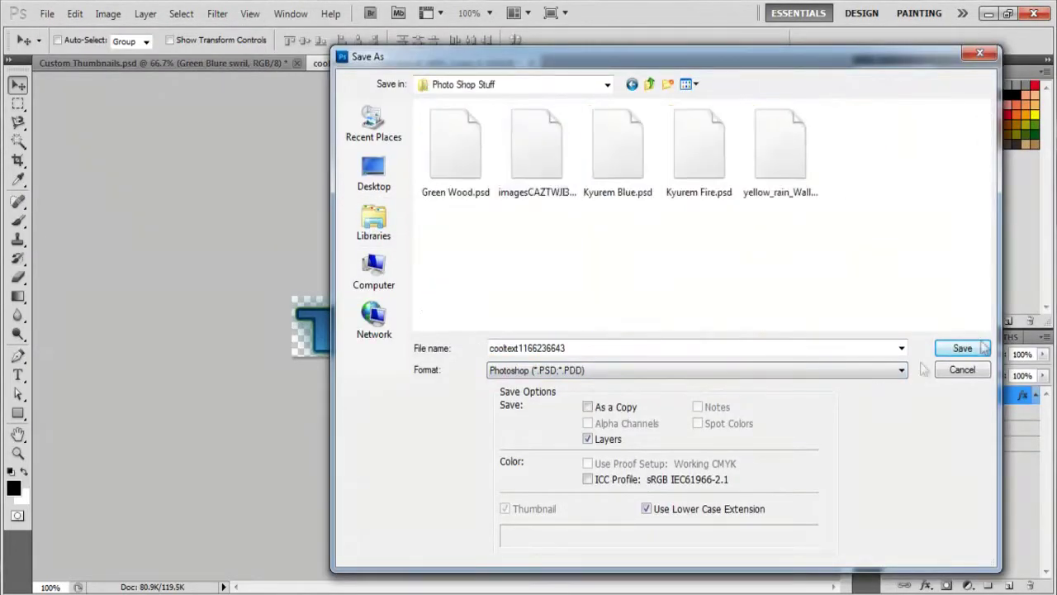
left_click(962, 348)
Open the downloaded FLYGON logo, cooltext1166236939.png, from the Downloads folder.
left_click(47, 14)
left_click(58, 42)
left_click(379, 128)
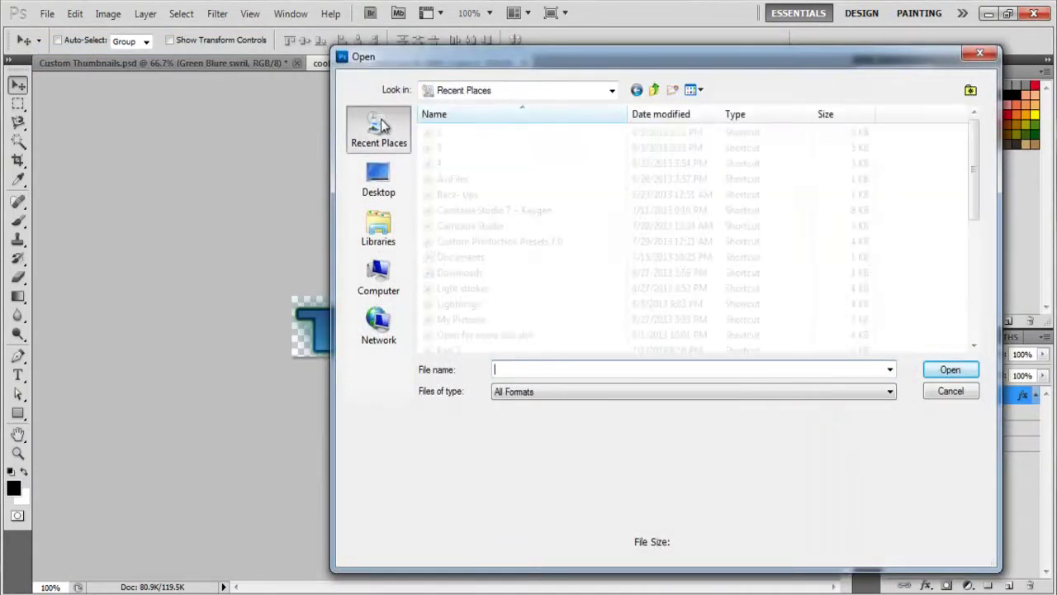
double_click(459, 273)
double_click(708, 283)
left_click(47, 14)
left_click(791, 366)
Apply Outer Glow and Inner Glow effects to the FLYGON logo layer and enlarge the outer glow.
double_click(995, 397)
left_click(631, 177)
left_click(631, 194)
left_click(700, 177)
left_click_drag(815, 261, 824, 272)
left_click(1029, 101)
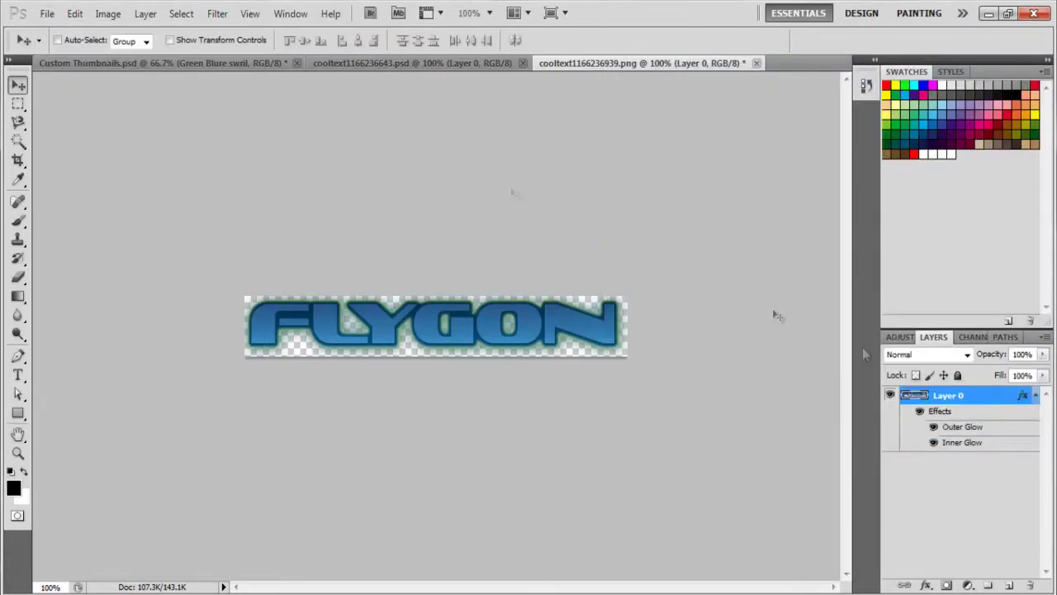
Try a Stroke effect on the FLYGON logo with an adjusted size, and switch it off.
double_click(1000, 401)
left_click(630, 338)
left_click(673, 340)
left_click_drag(814, 126, 802, 132)
mouse_move(890, 181)
left_mouse_down()
mouse_move(875, 188)
mouse_move(895, 183)
left_mouse_up()
left_click(630, 337)
left_click(1029, 101)
left_click(47, 14)
left_click(78, 263)
left_click(943, 347)
left_click(101, 62)
left_click(47, 17)
left_click(76, 337)
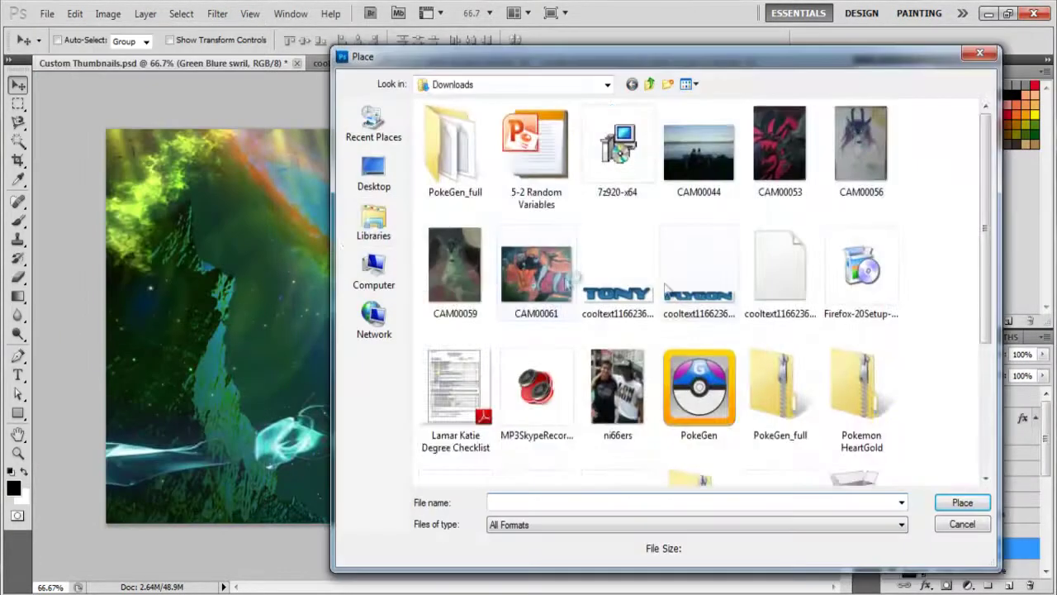
left_click(374, 223)
double_click(853, 124)
double_click(821, 124)
double_click(559, 141)
double_click(540, 404)
Scale the name logo to about 123% by 128% beside Flygon's tail and bring its layer to the front.
left_click_drag(361, 397, 394, 455)
left_click_drag(307, 422, 216, 398)
left_click_drag(434, 437, 451, 426)
left_click_drag(519, 390, 473, 402)
left_click_drag(415, 418, 441, 420)
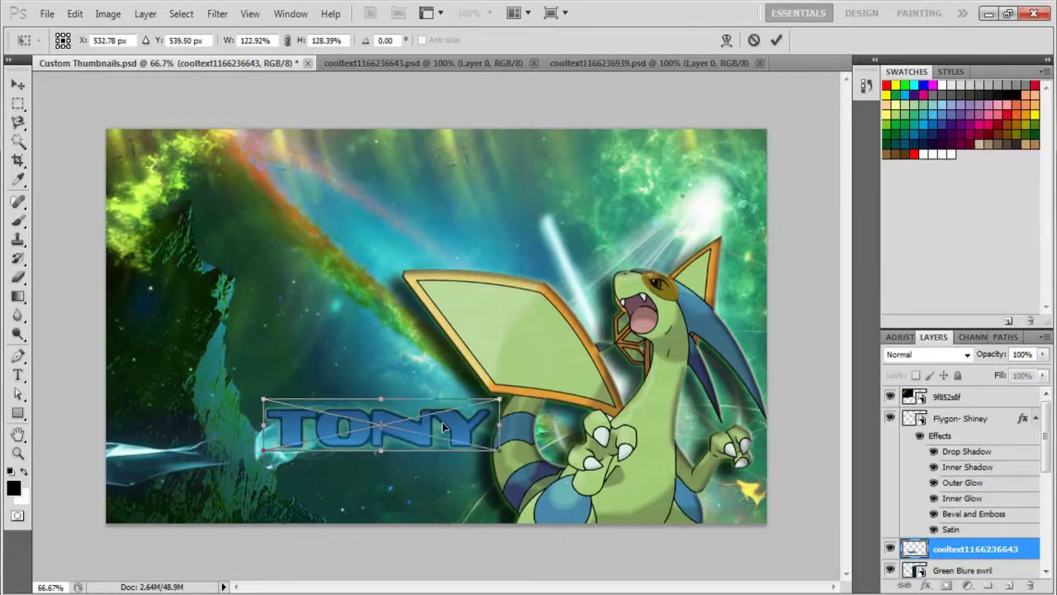
left_click(778, 40)
left_click_drag(1013, 551, 997, 391)
left_click(47, 13)
left_click(74, 332)
scroll(615, 392, "down", 3)
scroll(615, 392, "down", 6)
scroll(616, 392, "up", 10)
scroll(615, 392, "down", 2)
left_click(374, 124)
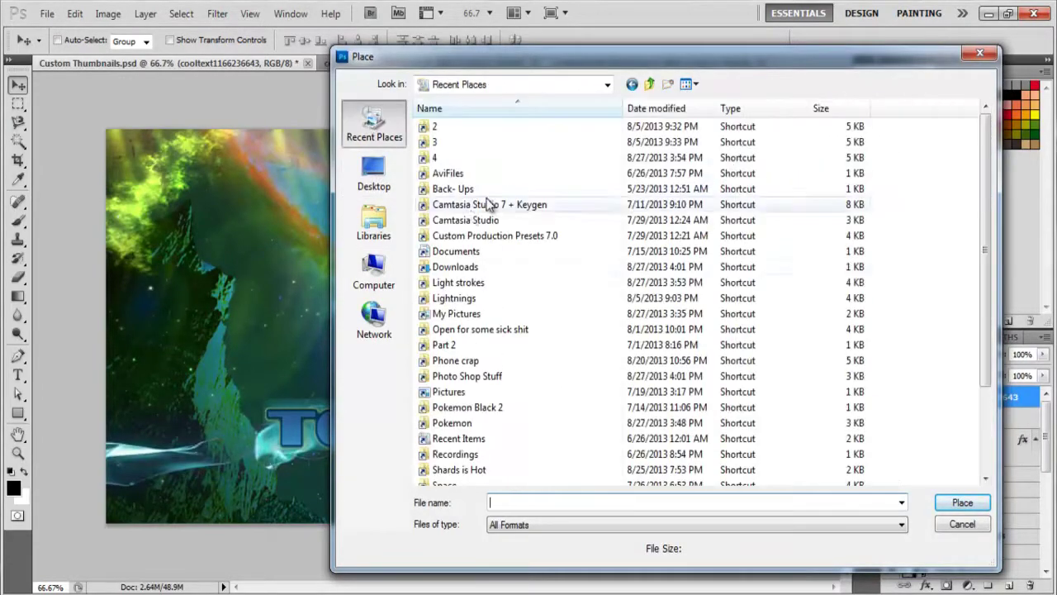
double_click(458, 220)
double_click(781, 272)
Enlarge the FLYGON logo and position it directly beneath the name logo along the thumbnail's lower edge.
left_click_drag(436, 326, 387, 477)
left_click_drag(253, 491, 208, 515)
left_click_drag(510, 515, 568, 535)
left_click(776, 40)
Rasterize the name logo layer, erase around its edge with a 23 px Eraser, and select the FLYGON logo layer.
key("e")
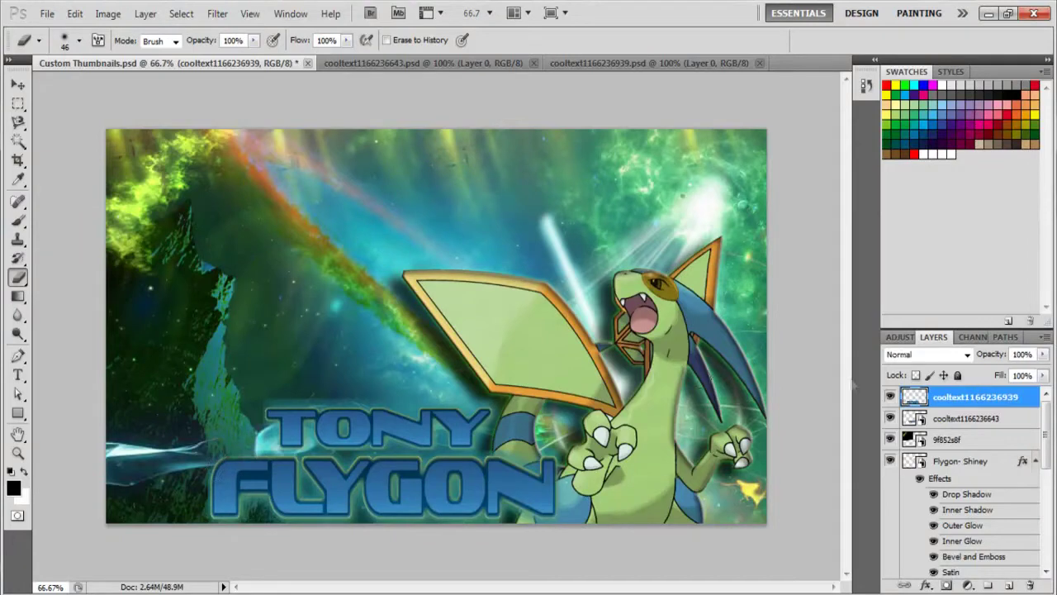
left_click(966, 419)
left_click(274, 411)
left_click(500, 246)
left_click(79, 40)
left_click_drag(66, 86, 58, 87)
left_click(269, 373)
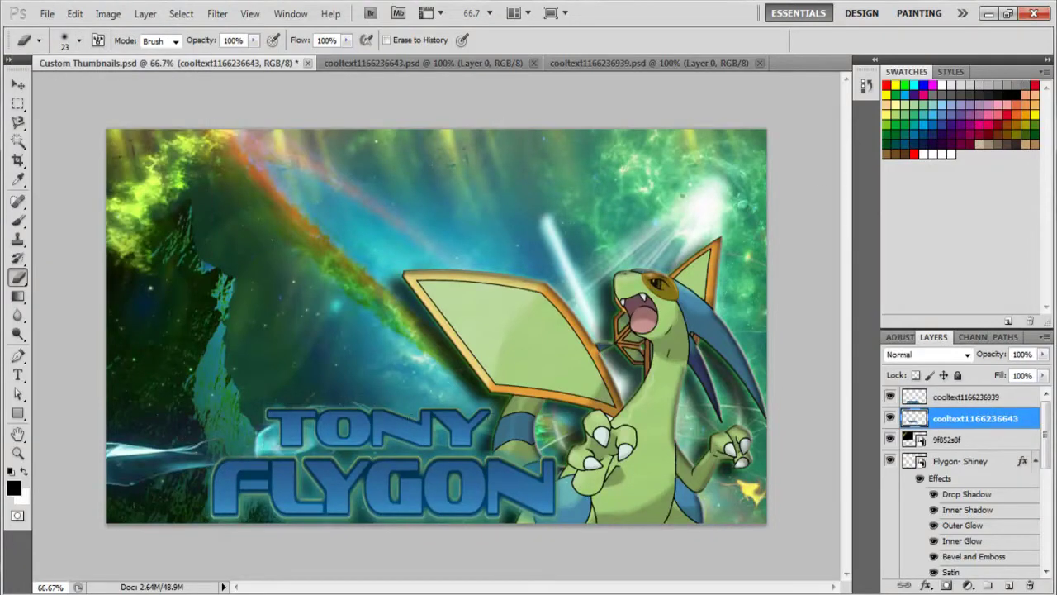
key("alt+bracketright")
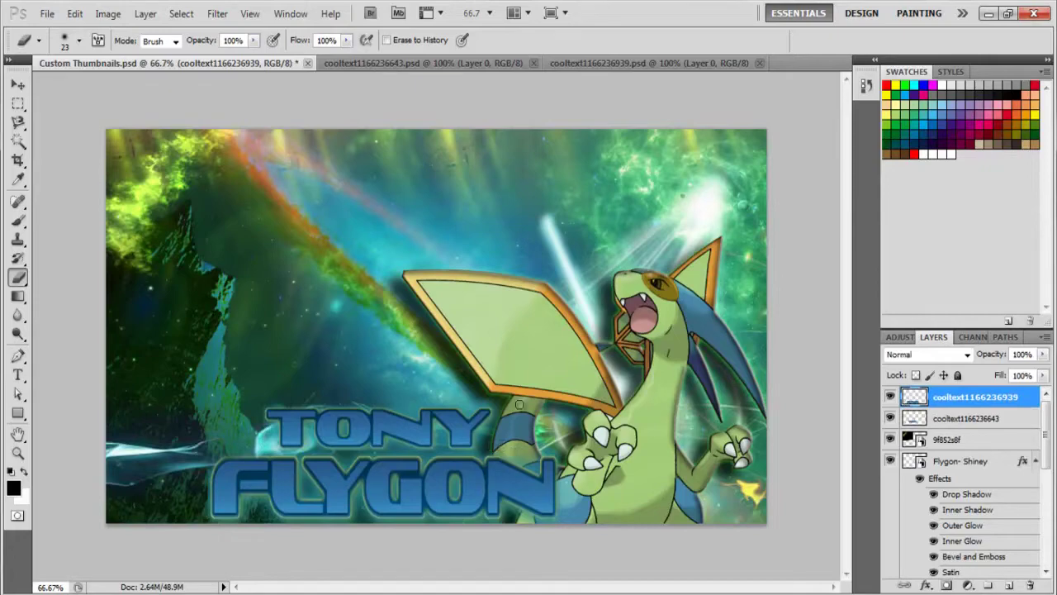
Place the Acrez8 flare image from the Flare Pack folder into the thumbnail.
left_click(47, 14)
left_click(62, 341)
left_click(374, 173)
left_click(371, 229)
double_click(842, 124)
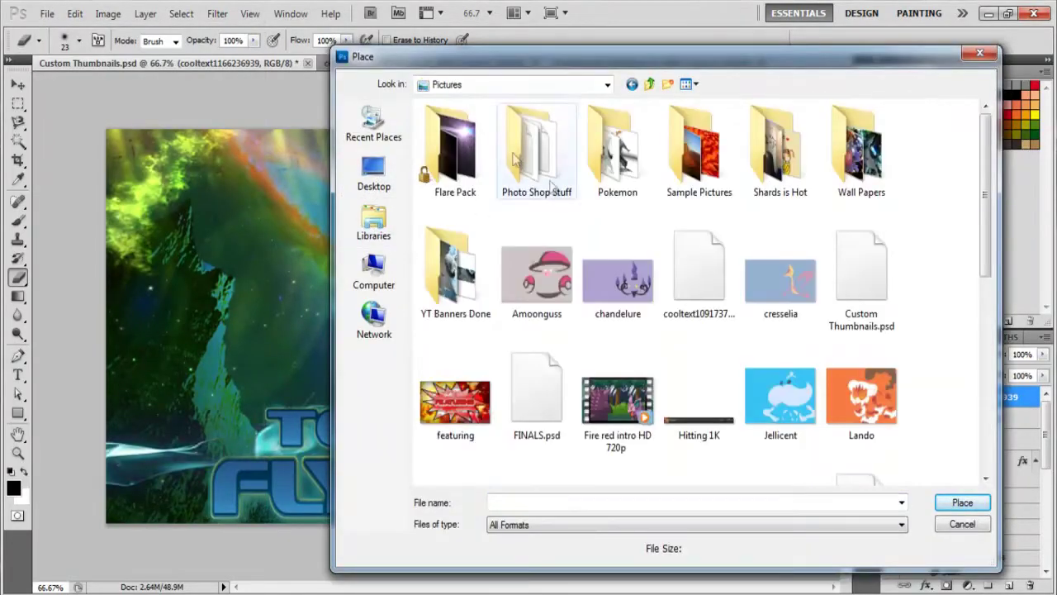
double_click(451, 157)
double_click(536, 402)
Set the flare's blend mode to Screen and shrink it over the start of the FLYGON logo.
left_click(927, 354)
left_click(909, 125)
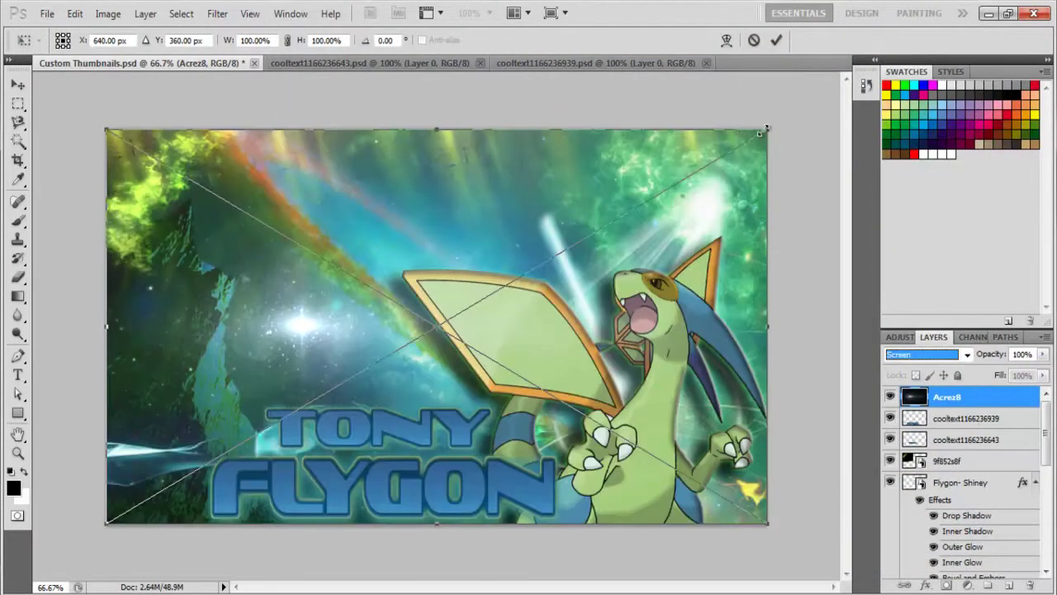
left_click_drag(766, 129, 509, 397)
left_click(776, 40)
Rasterize the Acrez8 flare layer and set the Eraser to 28 px for cleaning up its edges.
key("e")
left_click(376, 294)
left_click(500, 247)
left_click(79, 40)
left_click_drag(41, 89, 44, 88)
key("Return")
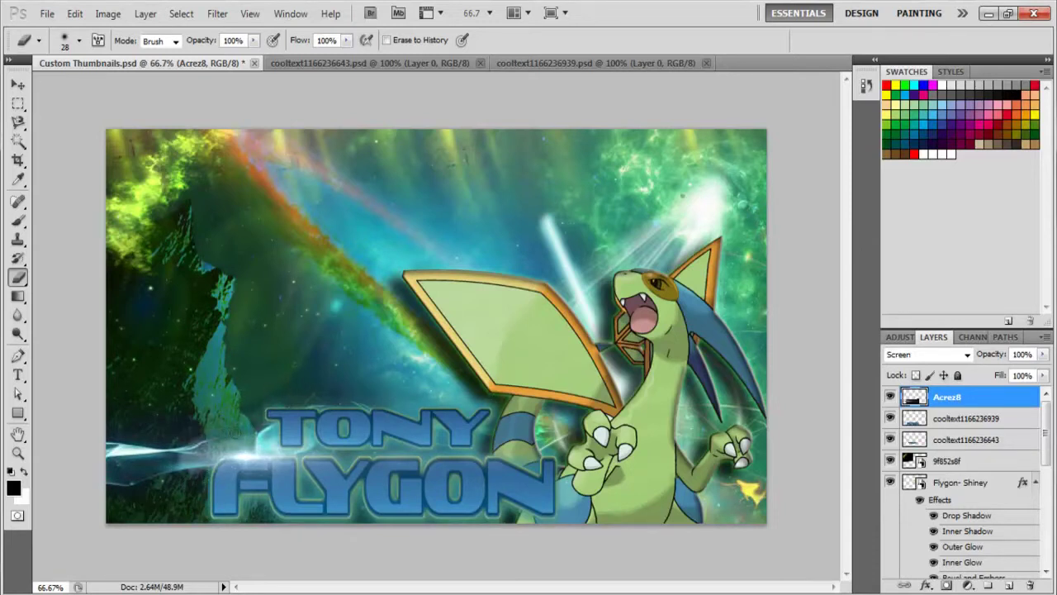
Place the fire streak image 7 (4) into the thumbnail.
left_click(47, 13)
left_click(147, 334)
left_click(371, 225)
double_click(480, 118)
double_click(462, 175)
double_click(463, 188)
left_click(634, 86)
double_click(544, 325)
Blend the fire streak with Screen, scale, flip and rotate it about -42° over the light beam, and move it beneath the logo layers.
left_click(927, 354)
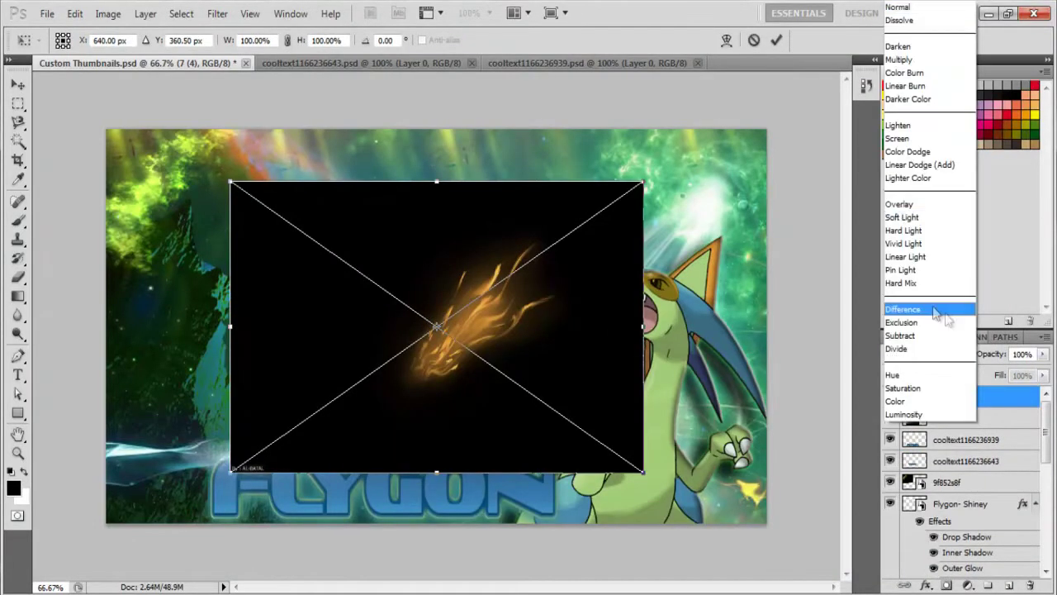
left_click(908, 137)
left_click_drag(642, 326, 261, 495)
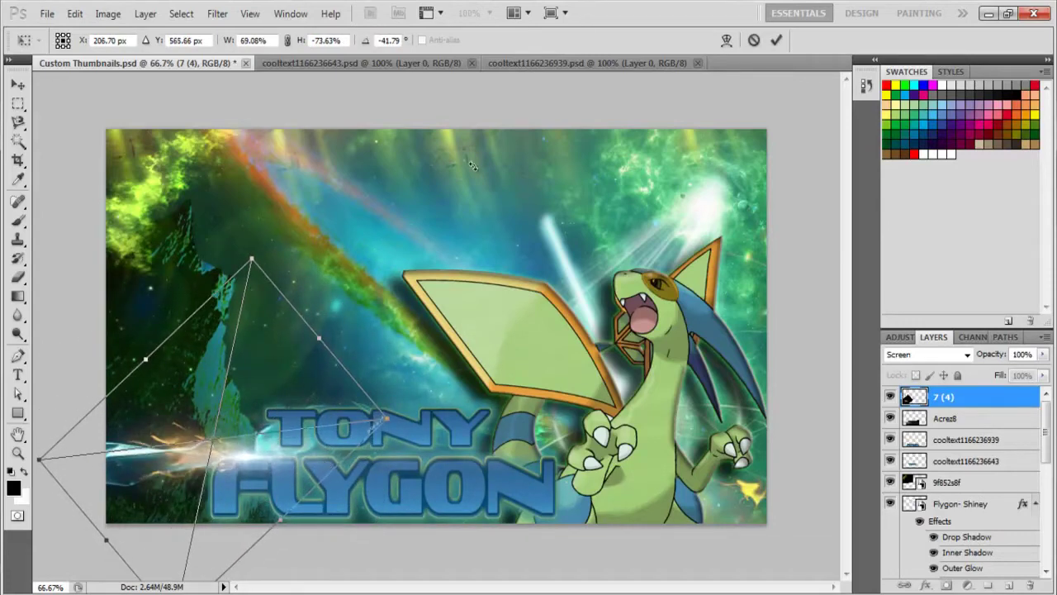
key("Return")
left_click_drag(983, 404, 982, 474)
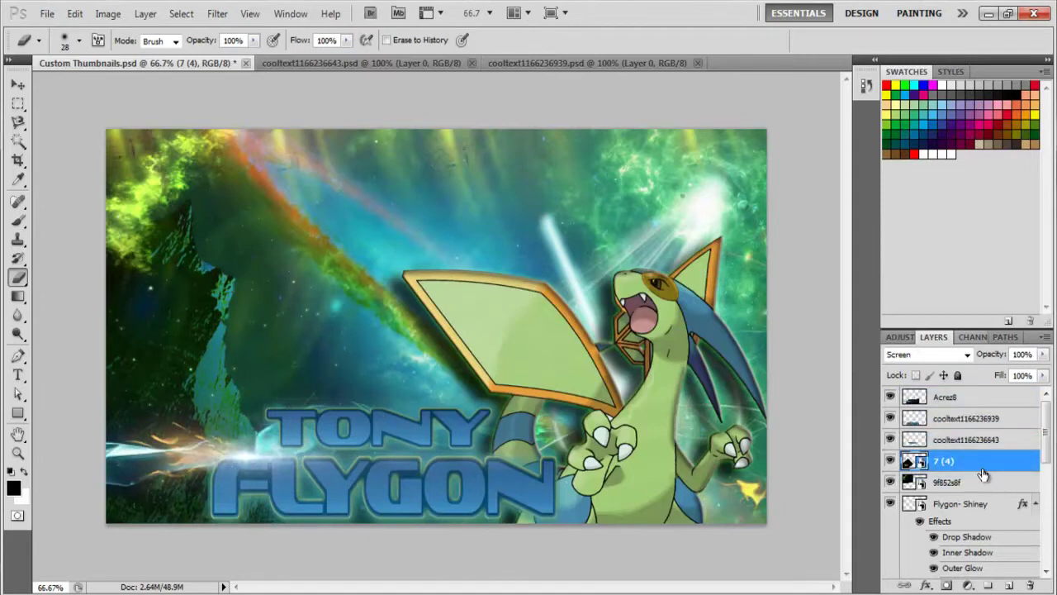
Move the Flygon- Shiney layer slightly down and to the right, away from the logos.
left_click(999, 526)
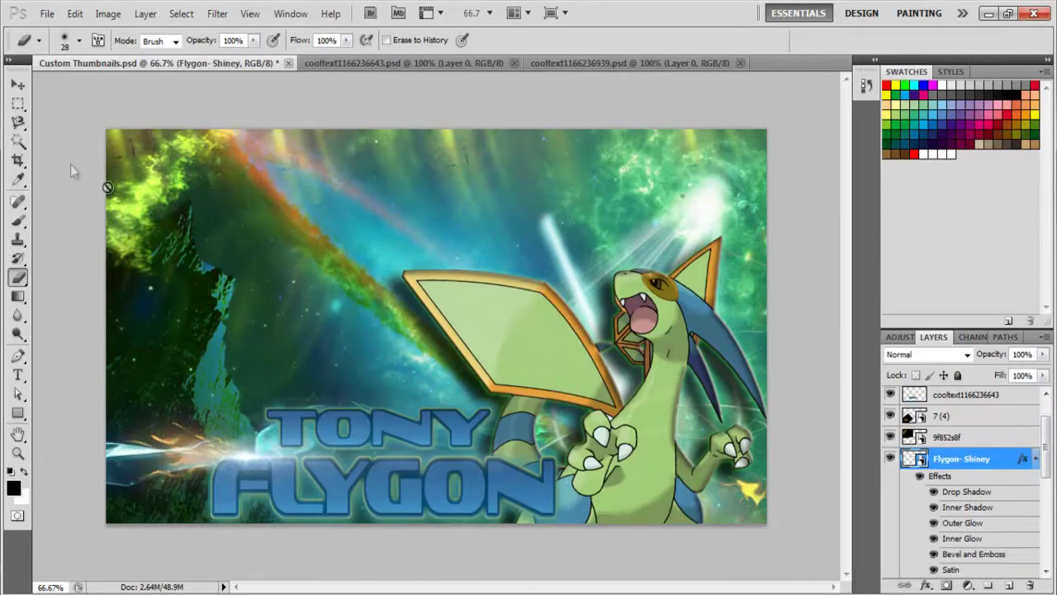
key("v")
left_click_drag(641, 405, 643, 413)
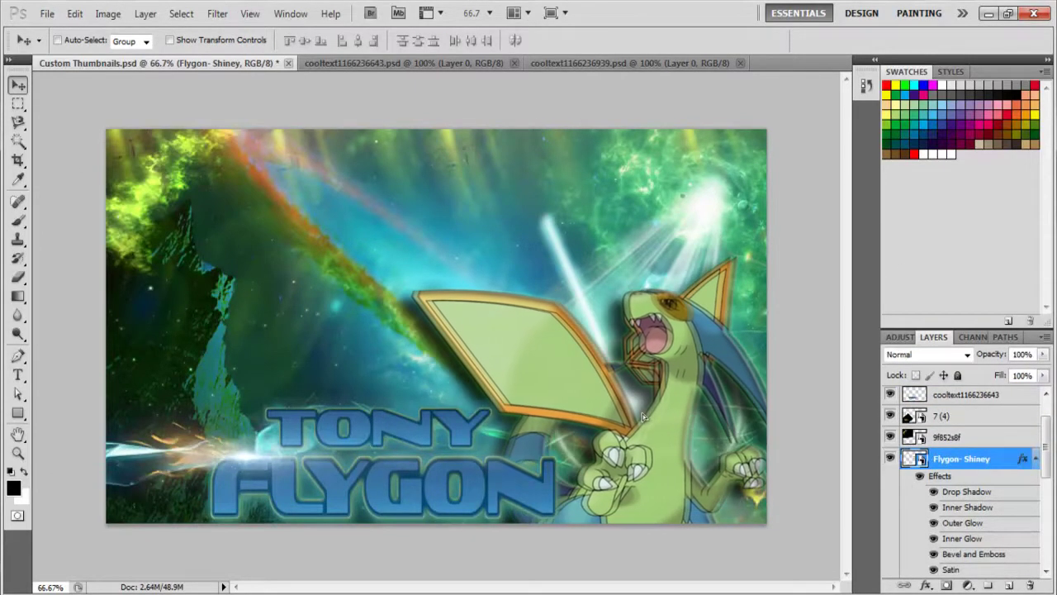
Save a copy of the thumbnail in the YT Banners Done folder under the owner's name plus "FB BG DONE", choosing another file format.
left_click(47, 13)
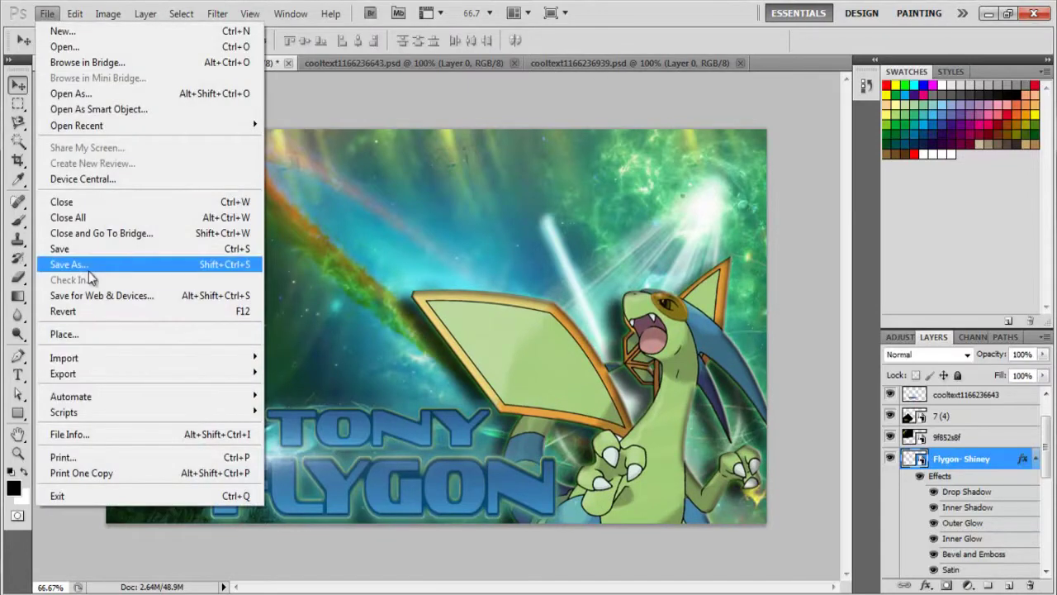
left_click(83, 257)
double_click(879, 168)
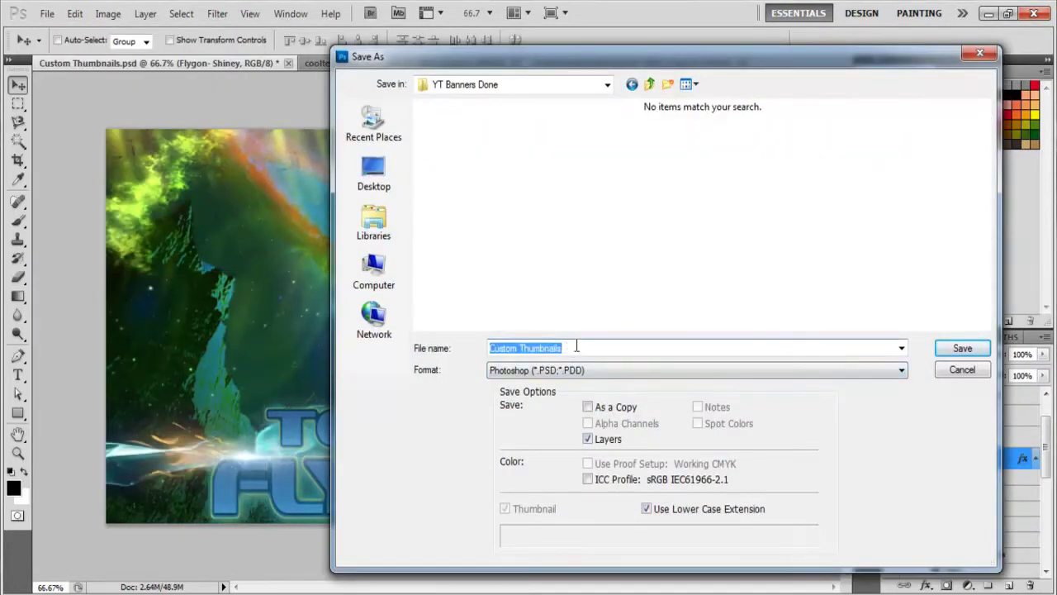
type("Tony's FB BG DONE")
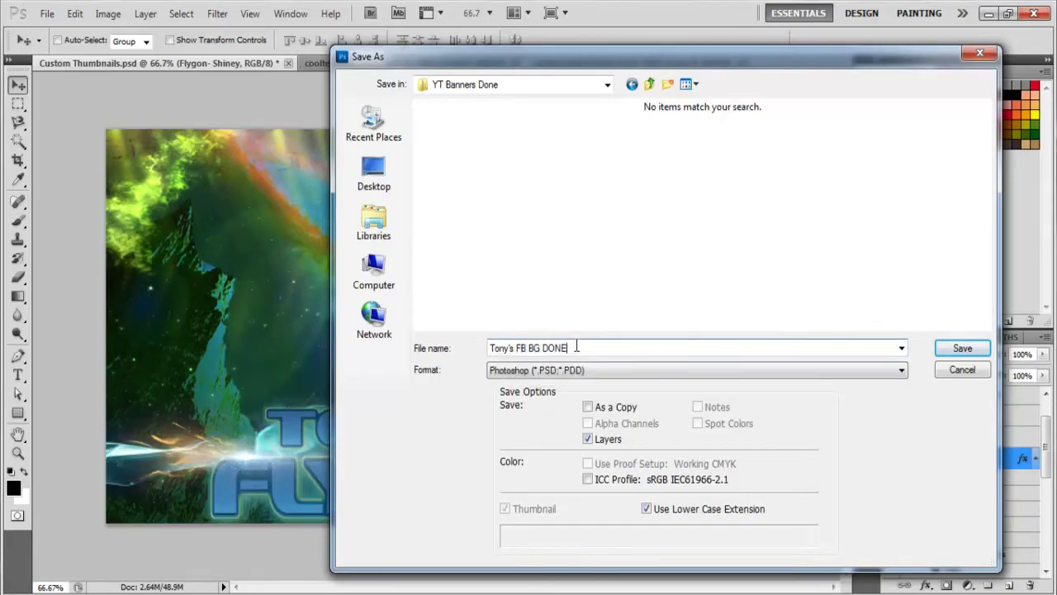
left_click(901, 370)
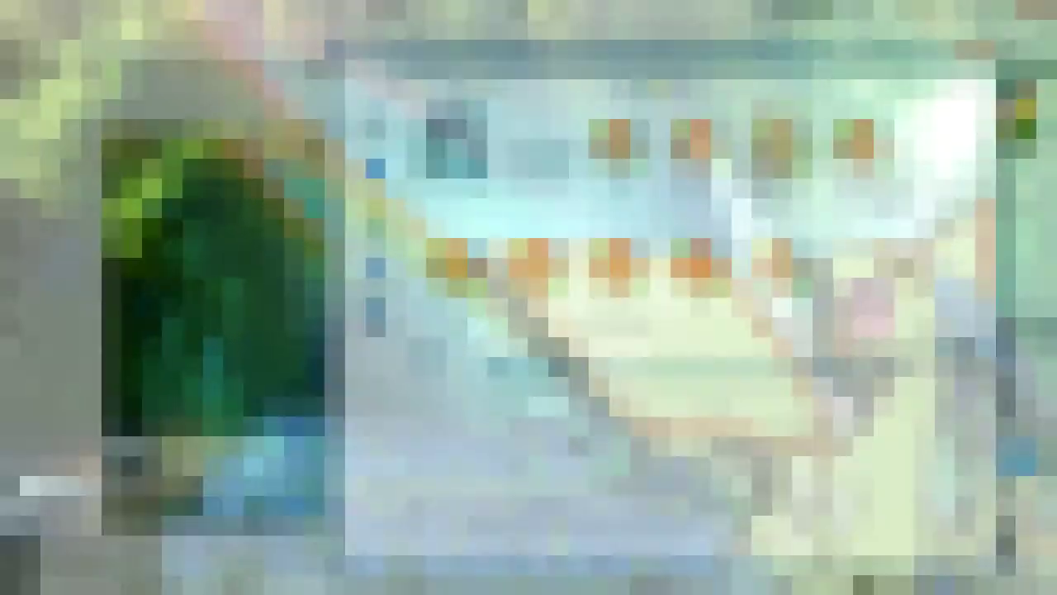